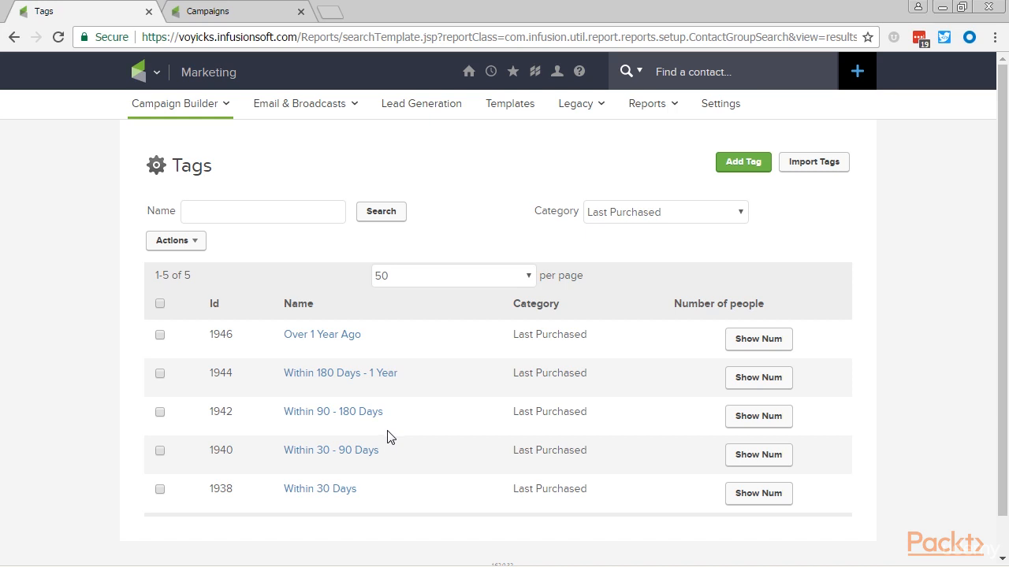
Switch to the ISCBK VID - SANDBOX 2 campaign and add a Product purchased goal named "Any Purchase".
left_click(178, 10)
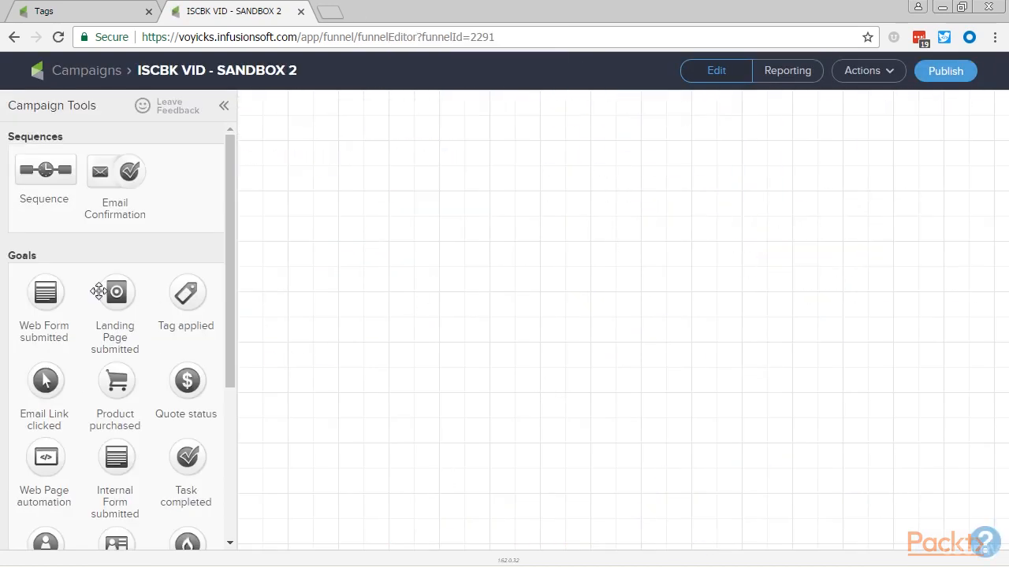
left_click_drag(123, 378, 360, 257)
type("Any")
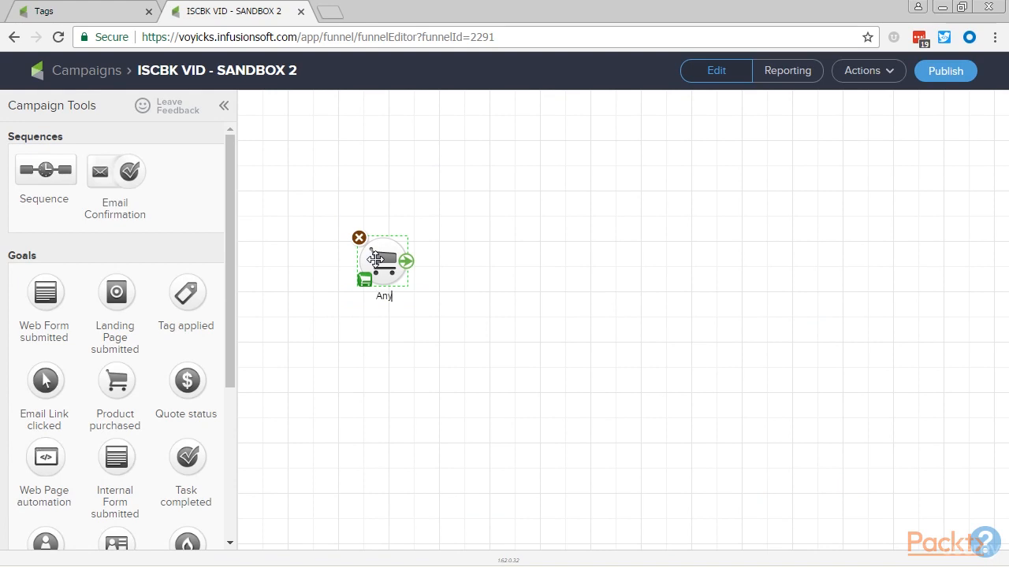
type(" Purchase")
left_click(460, 274)
Add a sequence named "Reset Last Purchase Timer" beside the Any Purchase goal and connect the goal to it.
left_click_drag(47, 170, 483, 264)
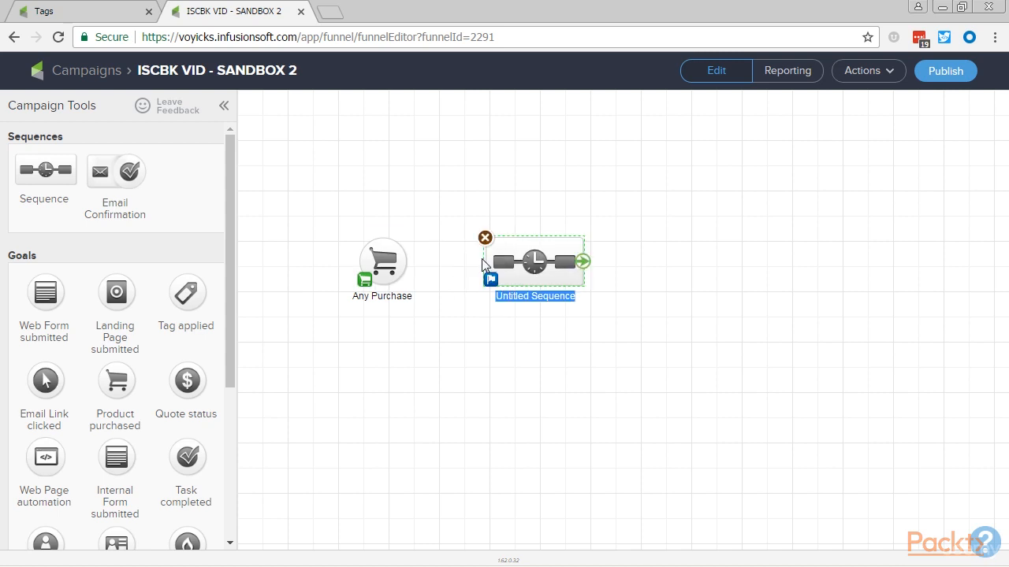
type("Re")
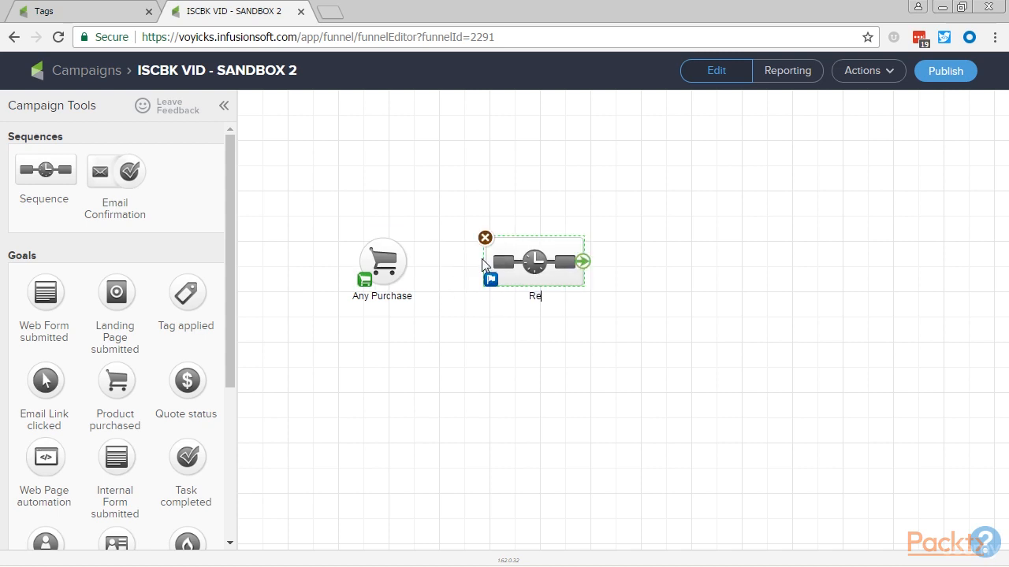
type("set Last Purchase Timer")
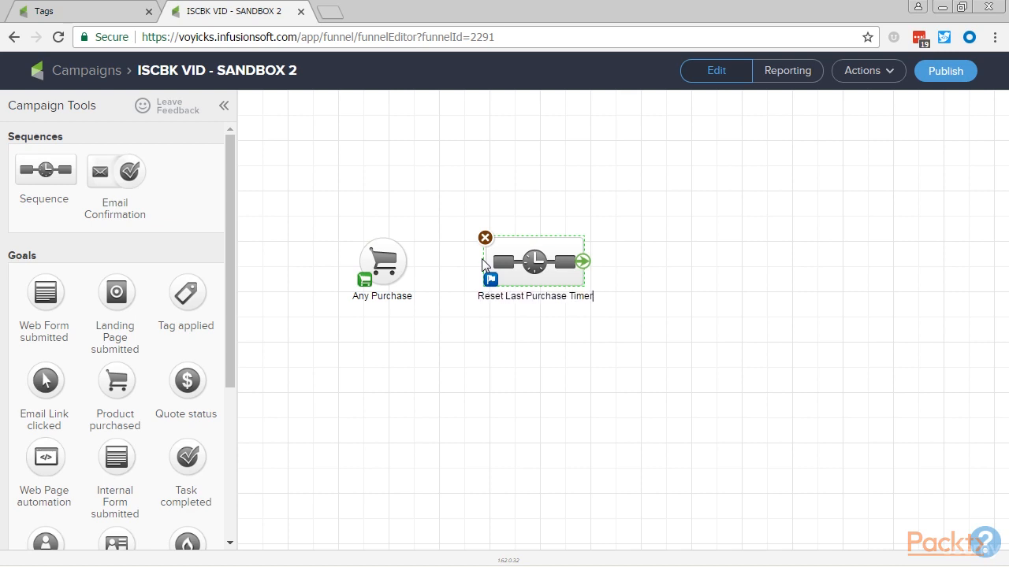
left_click(487, 341)
left_click_drag(408, 261, 520, 262)
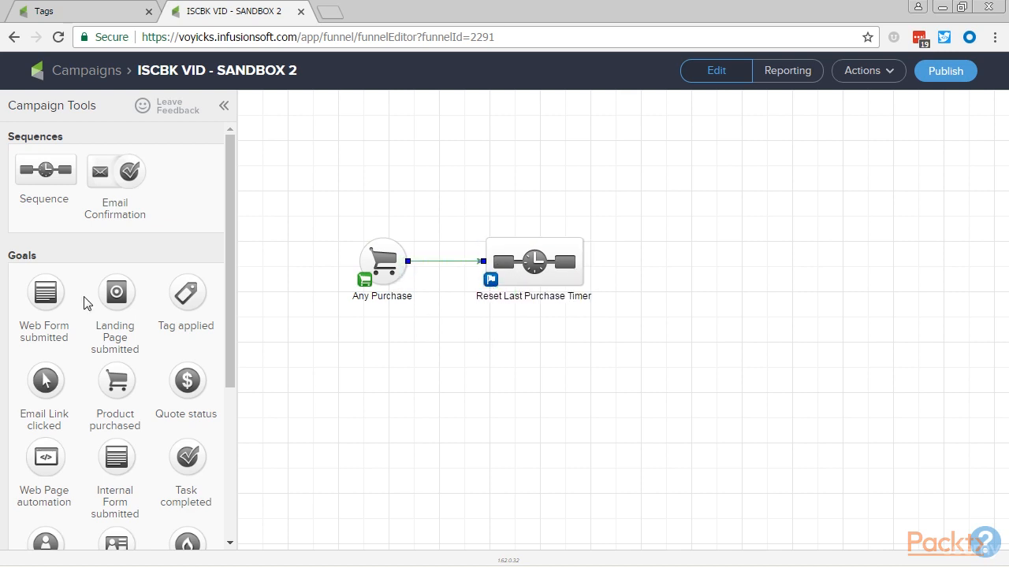
Add a second Product purchased goal after the sequence, connect the sequence to it, and name it "Another Purchase".
mouse_move(115, 380)
left_mouse_down()
mouse_move(493, 313)
mouse_move(670, 263)
left_mouse_up()
left_click_drag(584, 261, 683, 272)
left_click(681, 295)
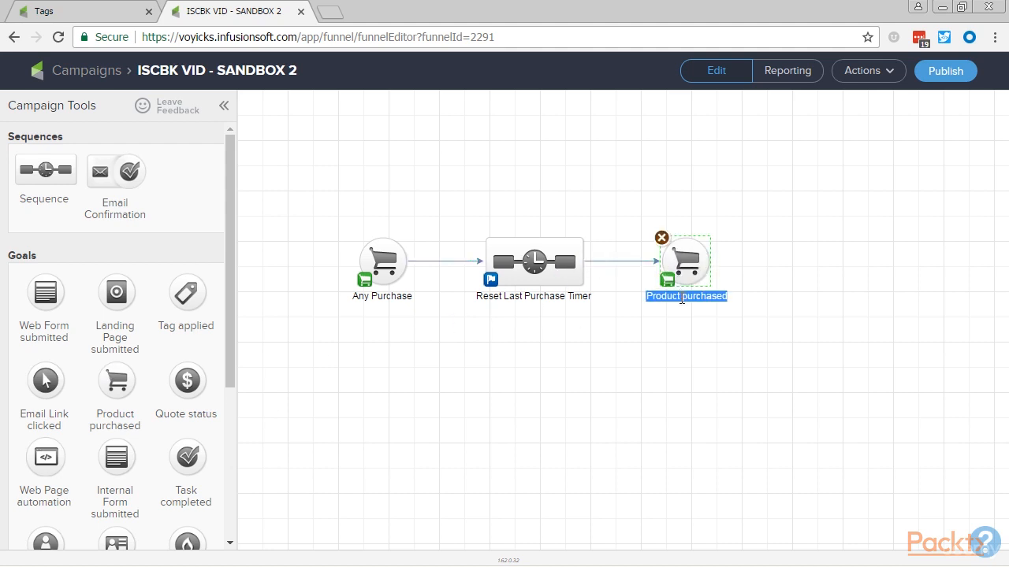
type("Another Purchase")
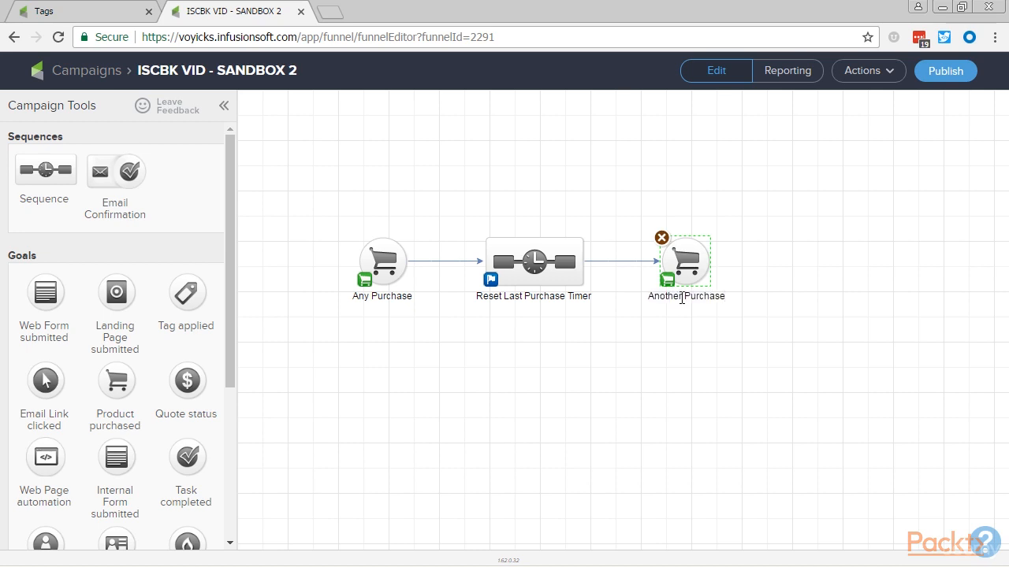
left_click(632, 366)
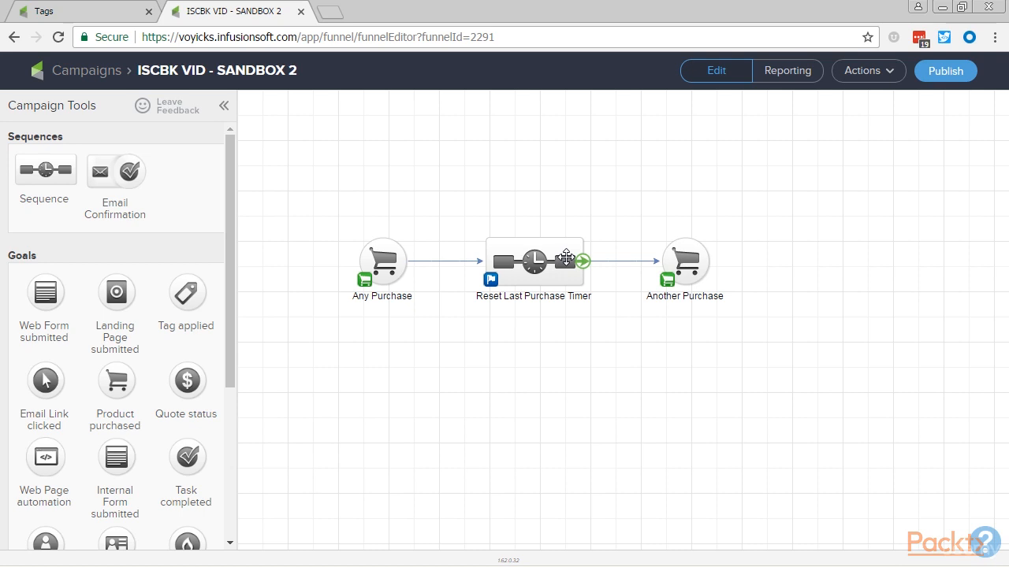
Configure both the Any Purchase and Another Purchase goals to trigger on Any Purchase, and save each.
double_click(392, 281)
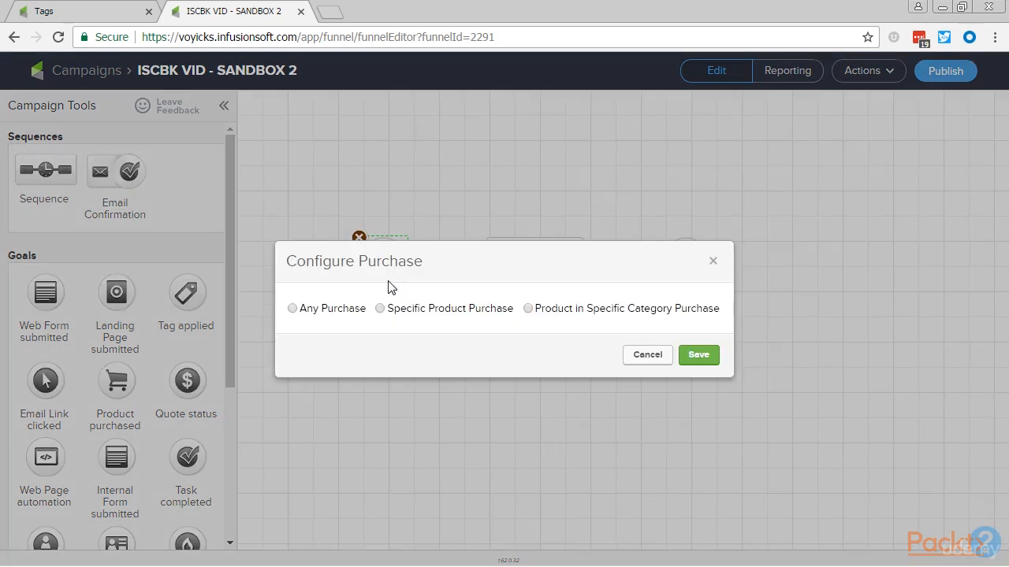
left_click(293, 309)
left_click(694, 355)
double_click(698, 279)
left_click(292, 309)
left_click(694, 356)
left_click(705, 386)
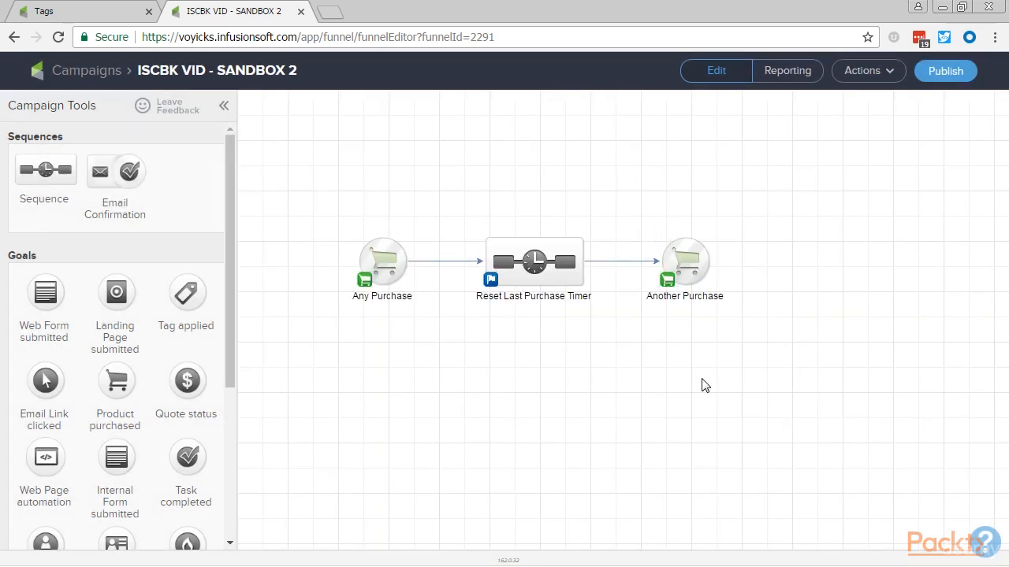
Set the Another Purchase goal so it can be achieved by Any Contact, and save the goal settings.
mouse_move(668, 288)
double_click(667, 288)
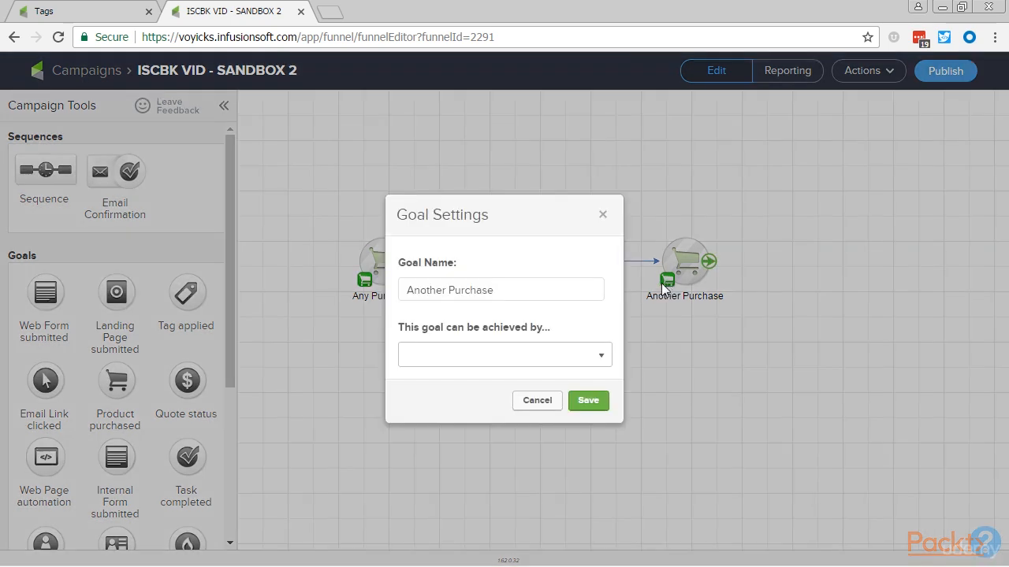
left_click(567, 355)
left_click(540, 400)
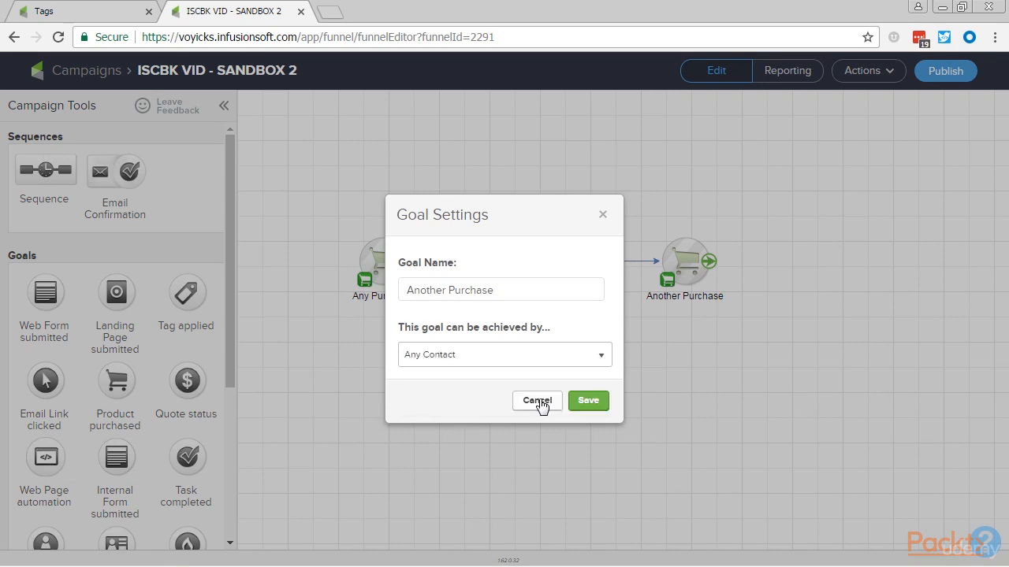
left_click(589, 404)
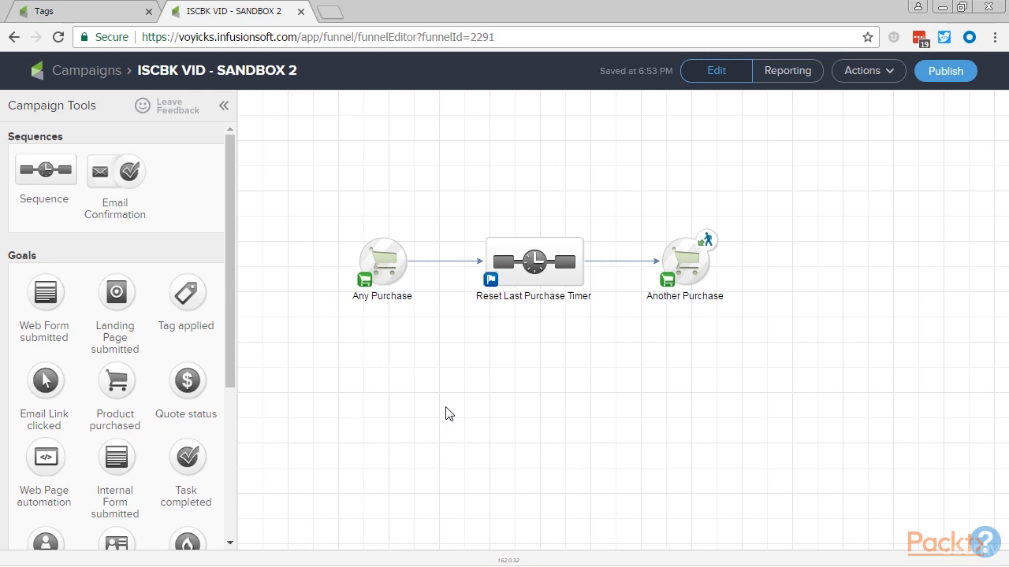
Open the Reset Last Purchase Timer sequence and add two Apply/Remove Tag steps in a row after Start.
double_click(543, 266)
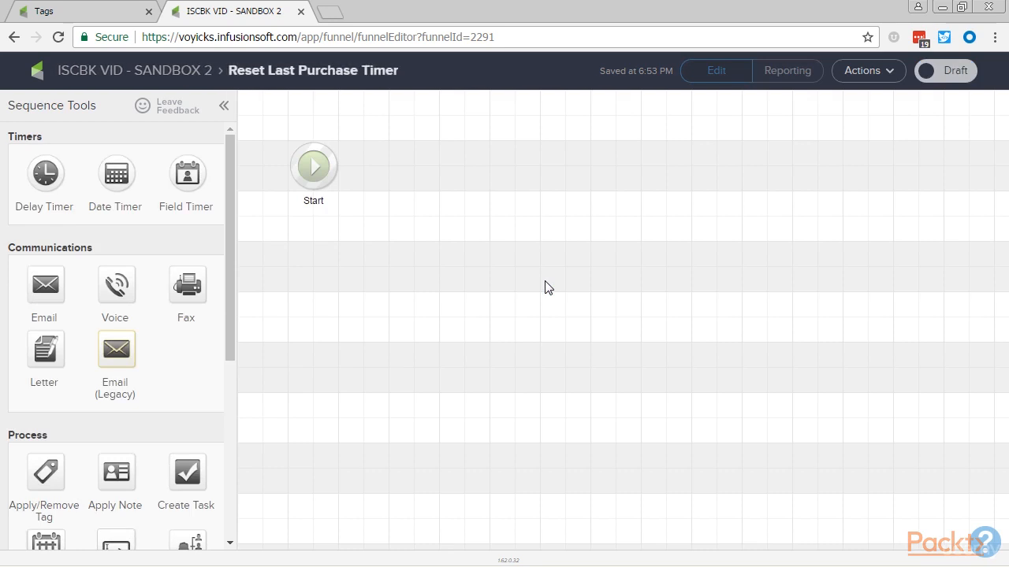
left_click_drag(65, 463, 410, 175)
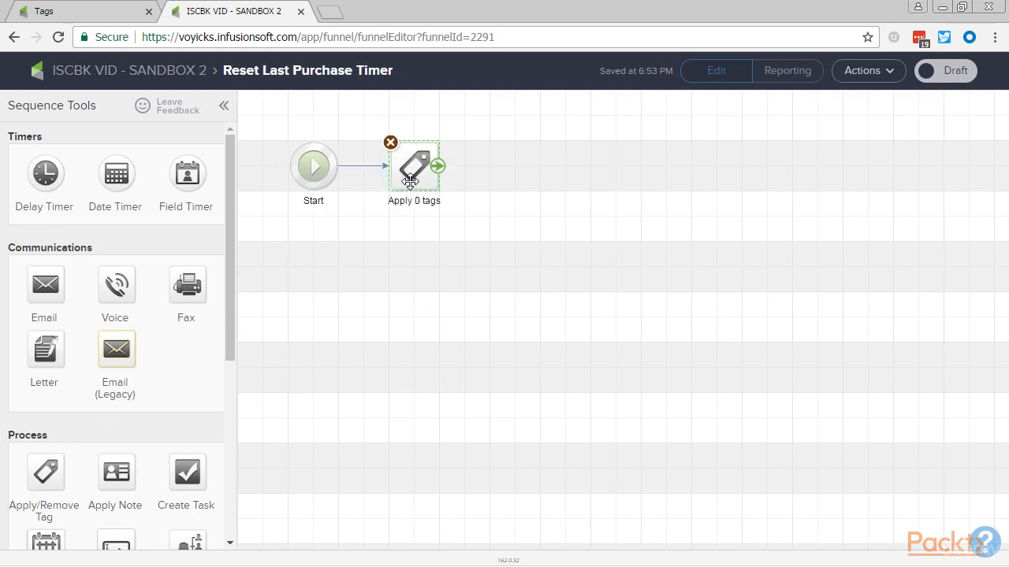
left_click_drag(36, 469, 512, 169)
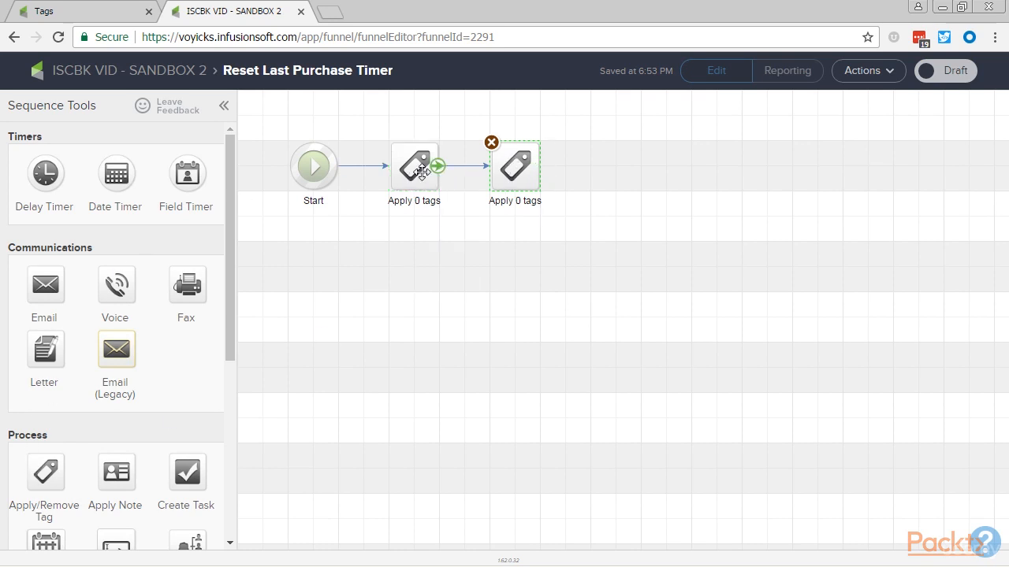
Configure the first tag step to apply the tag Last Purchased -> Within 30 Days, and save it.
double_click(422, 172)
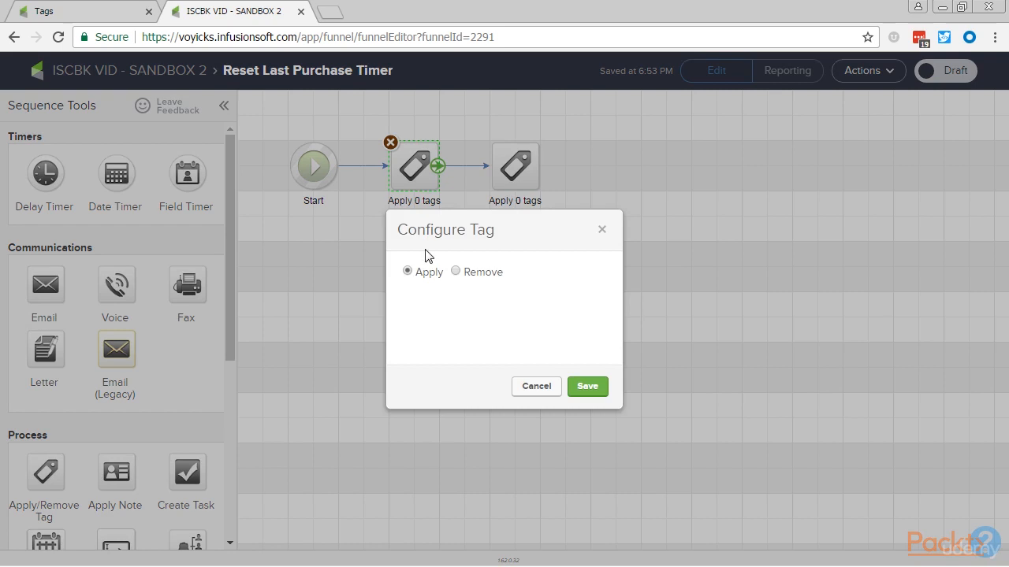
left_click(457, 322)
type("30")
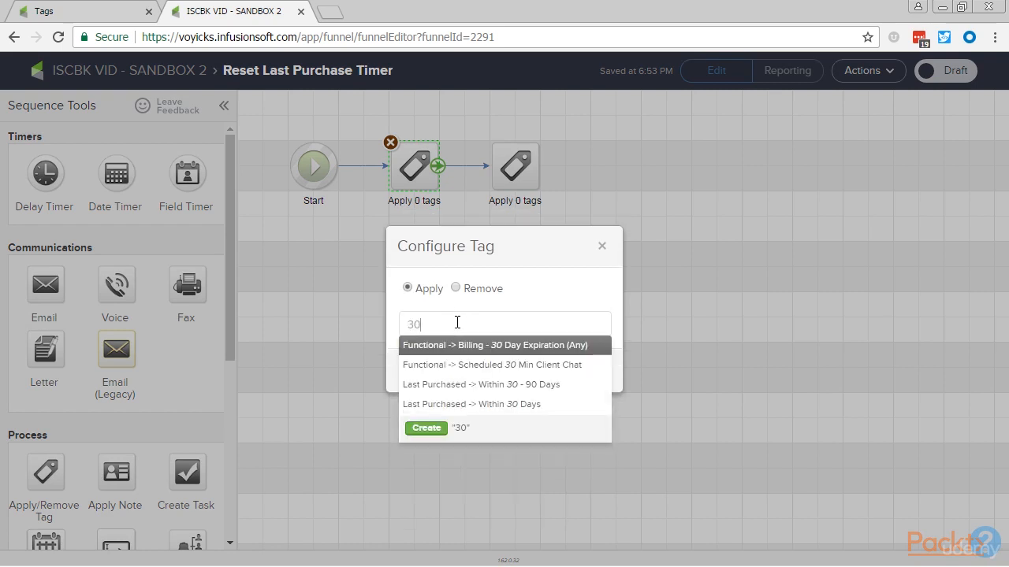
left_click(440, 405)
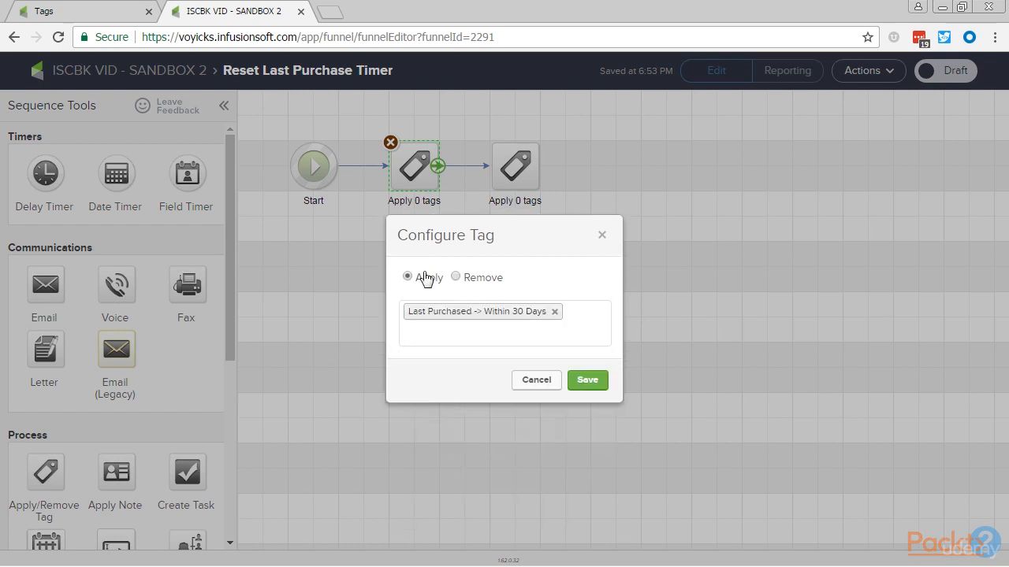
left_click(587, 380)
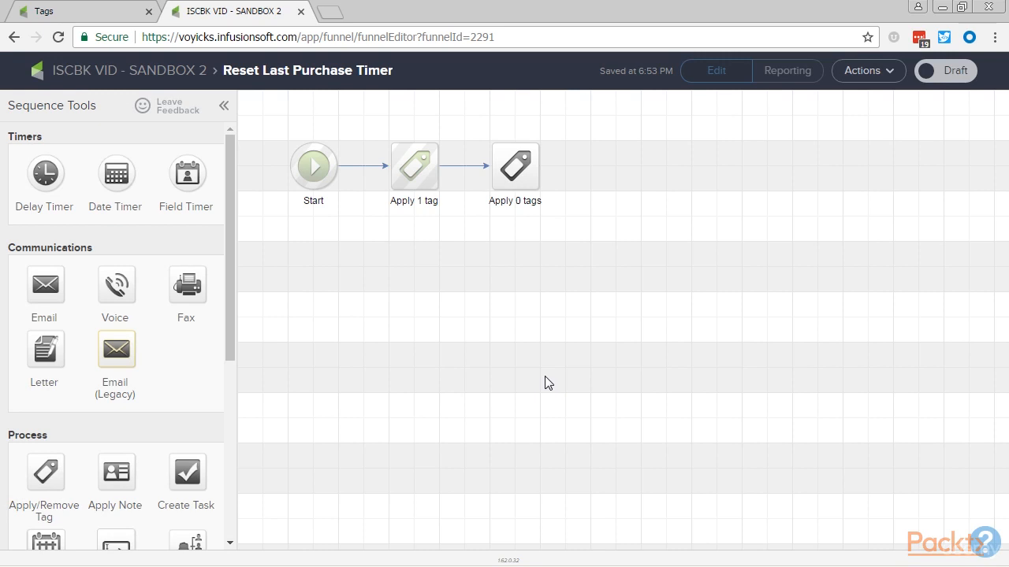
Set the second tag step to Remove and choose the tag Last Purchased -> Within 30 - 90 Days.
double_click(513, 180)
left_click(456, 289)
left_click(453, 319)
type("30")
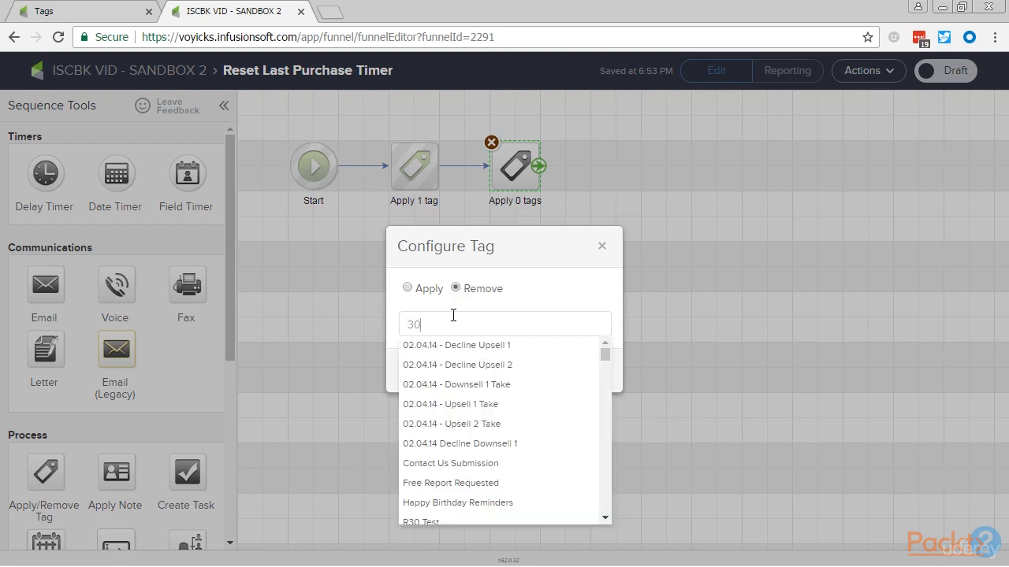
left_click(477, 386)
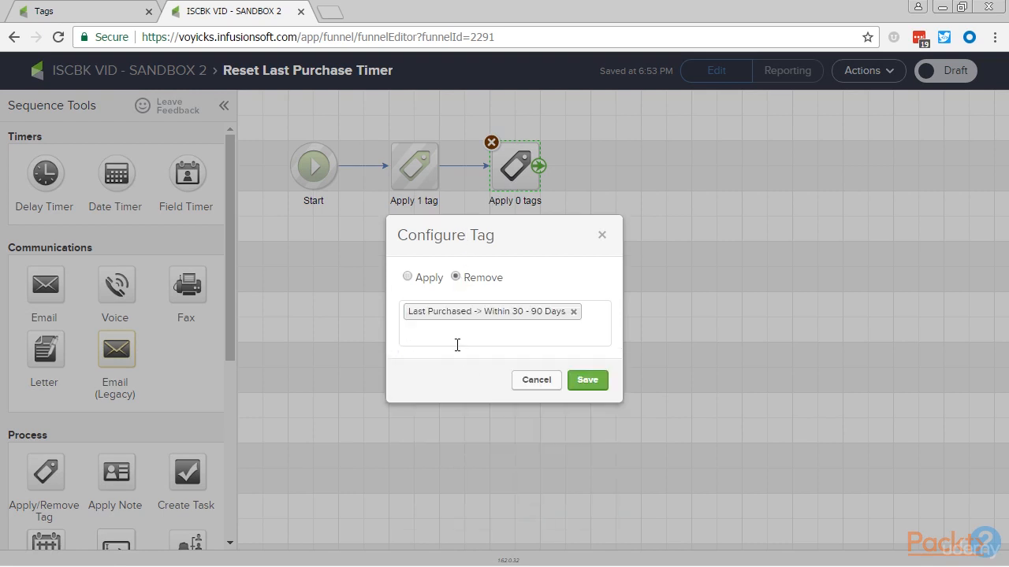
Add the Last Purchased tags Within 90 - 180 Days and Within 180 Days - 1 Year to the tags being removed.
left_click(446, 331)
type("180")
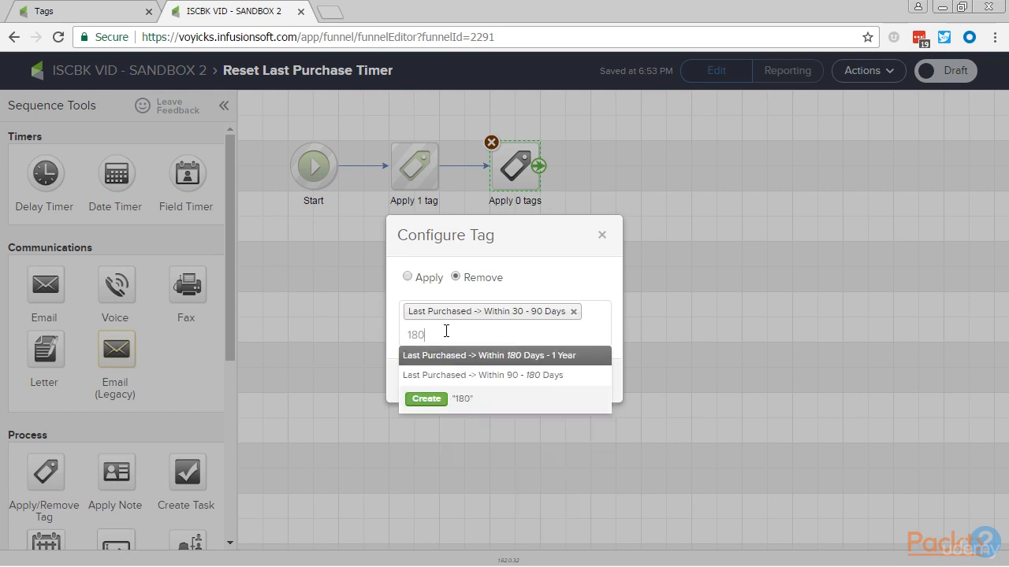
left_click(449, 375)
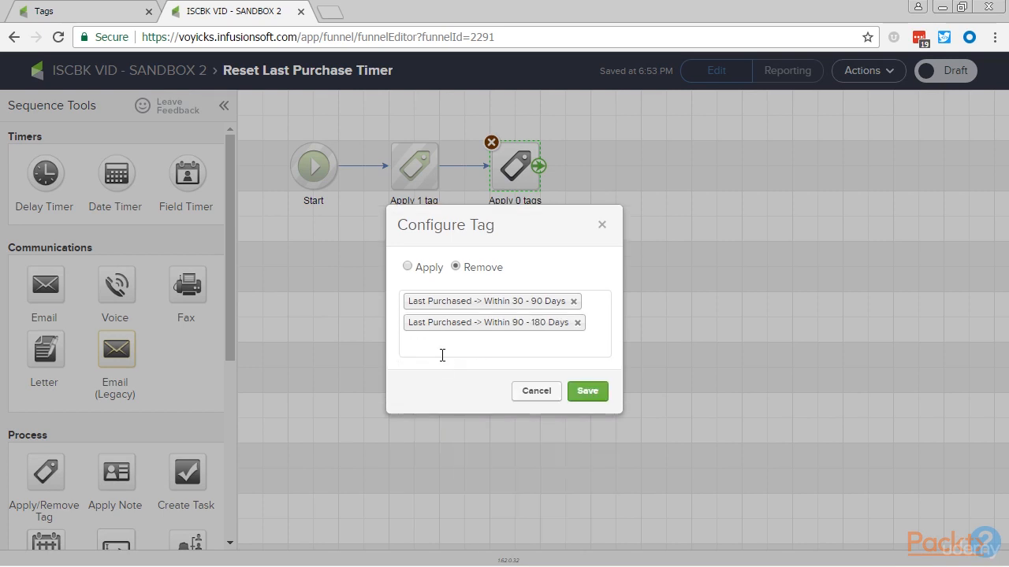
left_click(438, 349)
type("180")
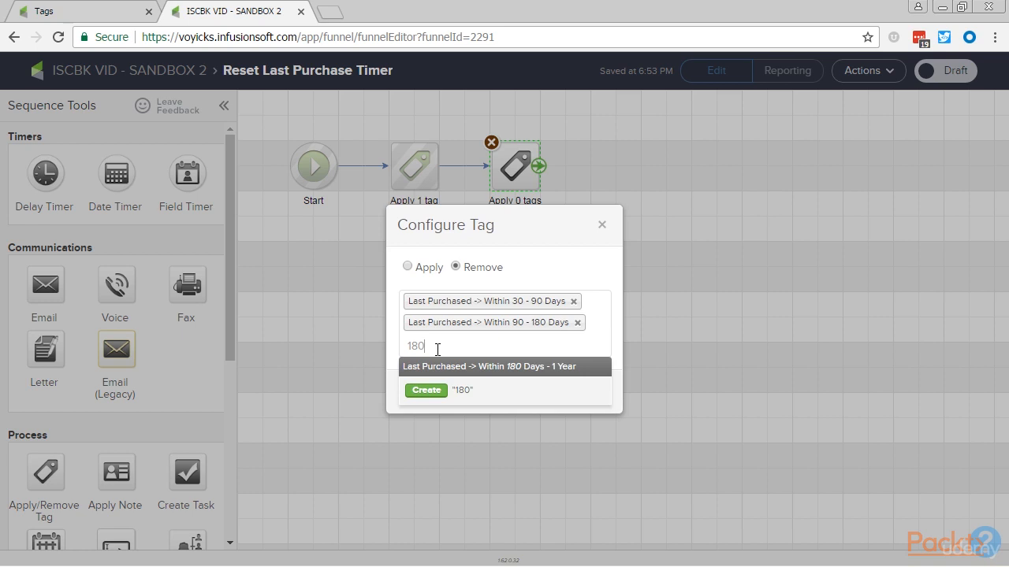
left_click(438, 367)
left_click(439, 357)
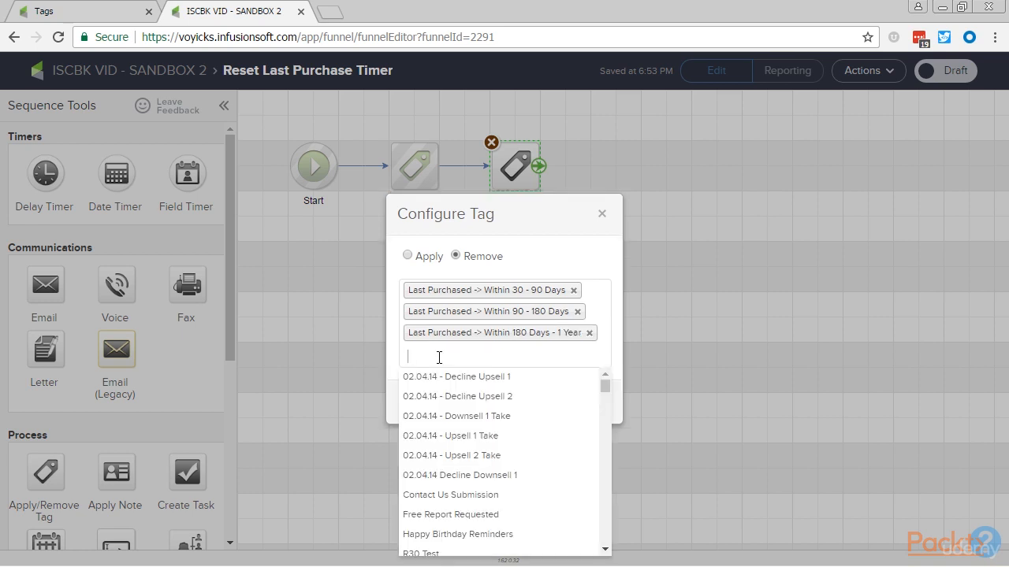
type("1 y")
key("BackSpace")
key("BackSpace")
key("BackSpace")
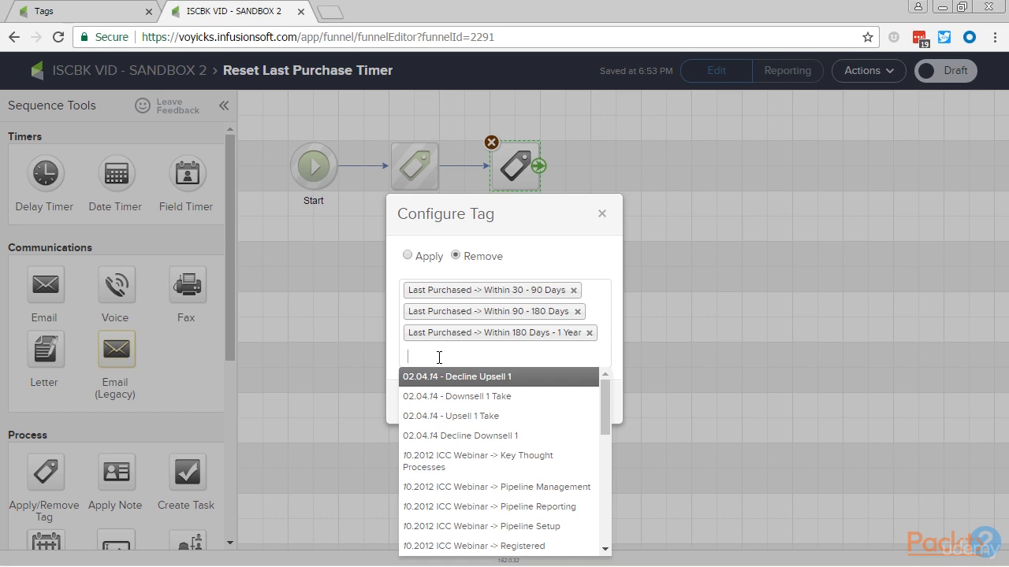
Search for "last", add Last Purchased -> Over 1 Year Ago to the tags being removed, and save the tag step.
type("last")
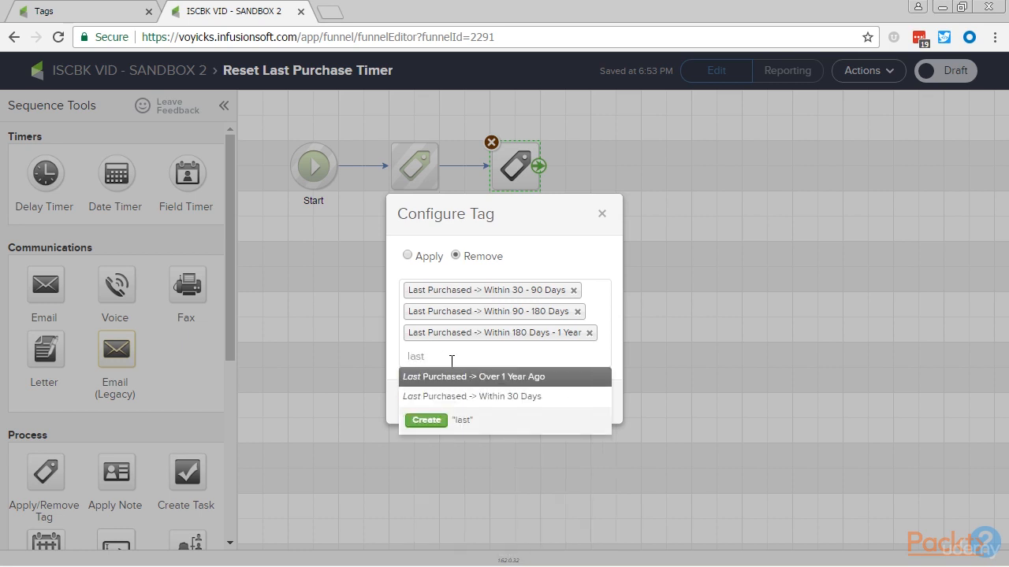
left_click(463, 378)
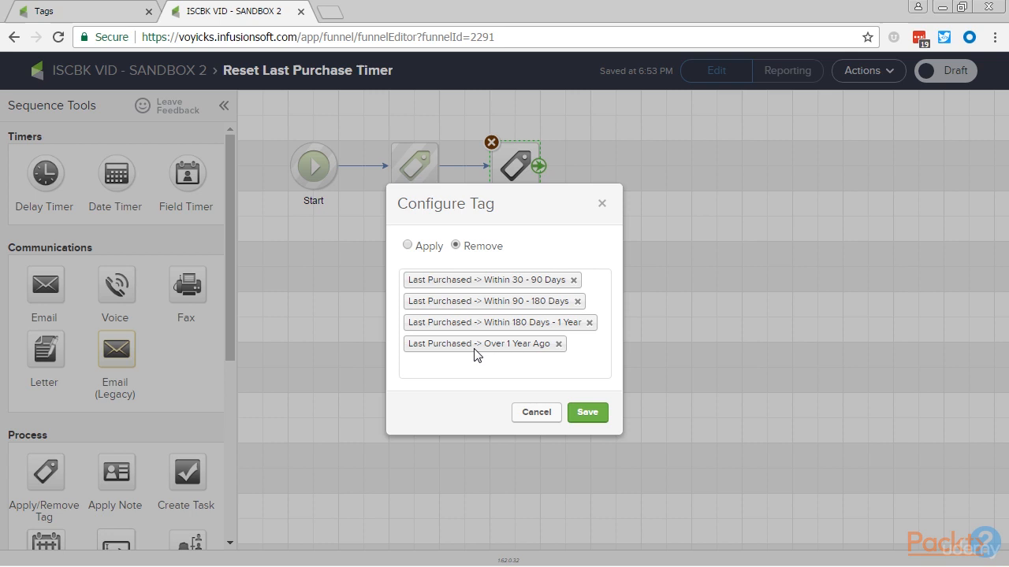
left_click(590, 423)
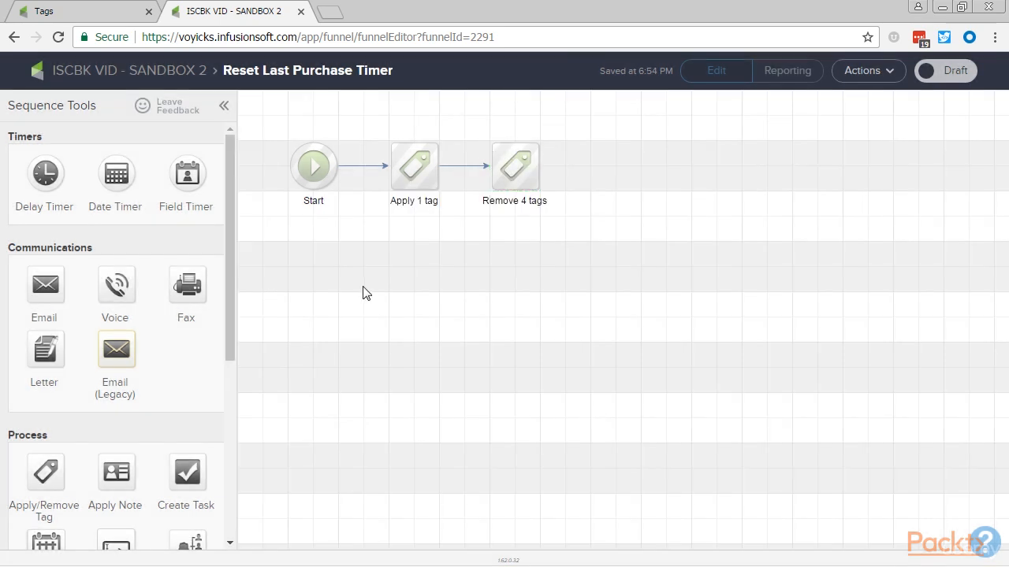
Add a new Start point below the first sequence and place a delay timer beside it.
scroll(153, 376, "down", 5)
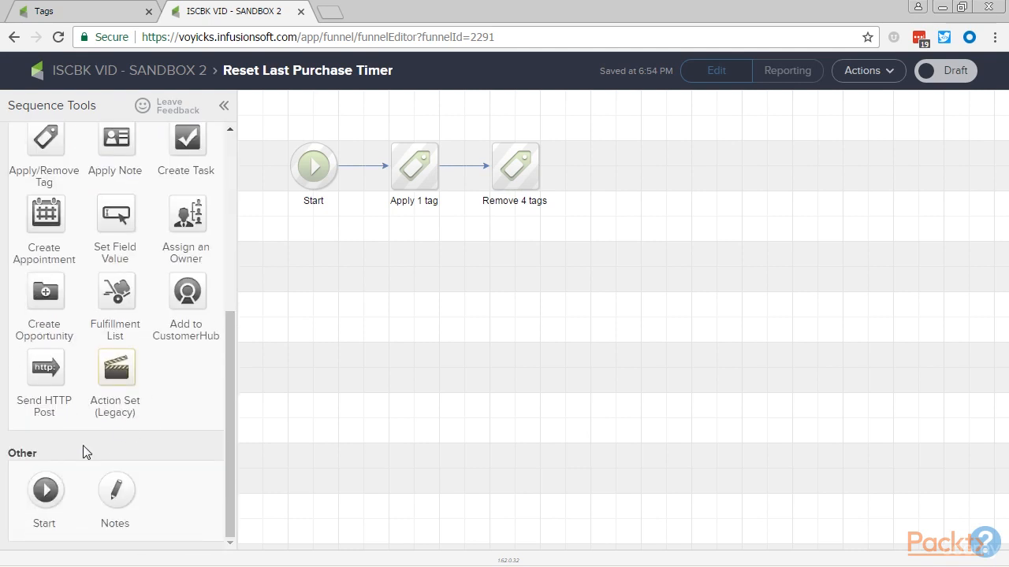
left_click_drag(49, 476, 313, 268)
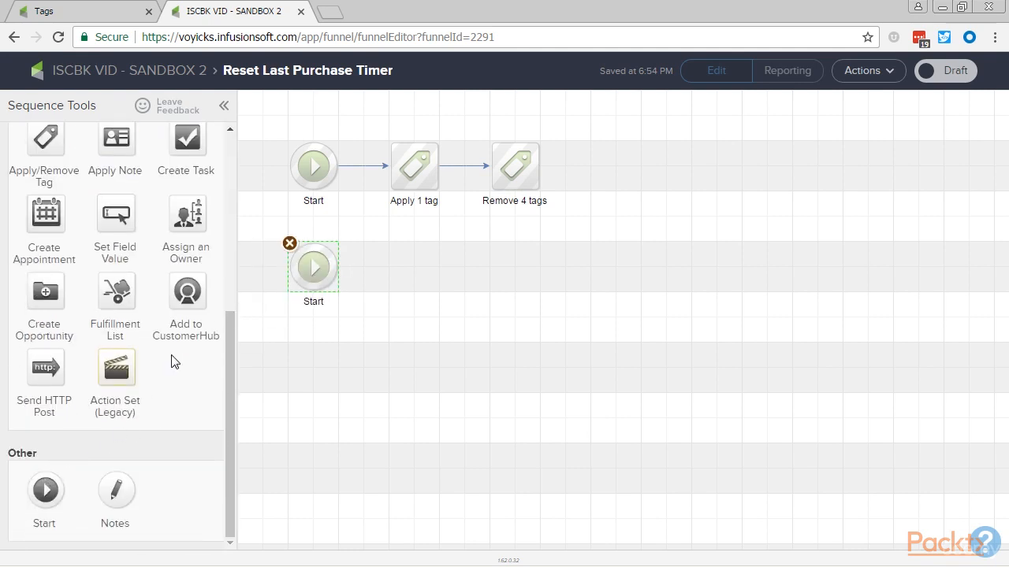
scroll(100, 260, "up", 5)
left_click_drag(45, 174, 409, 266)
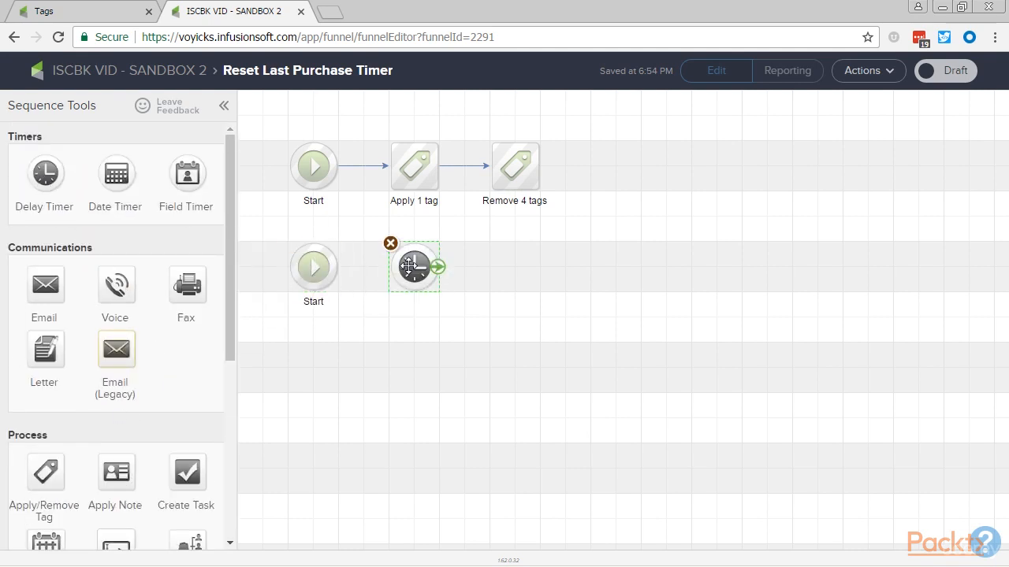
Configure the delay timer to wait at least 30 days and run on any day at 12:00 AM, and save it.
double_click(409, 267)
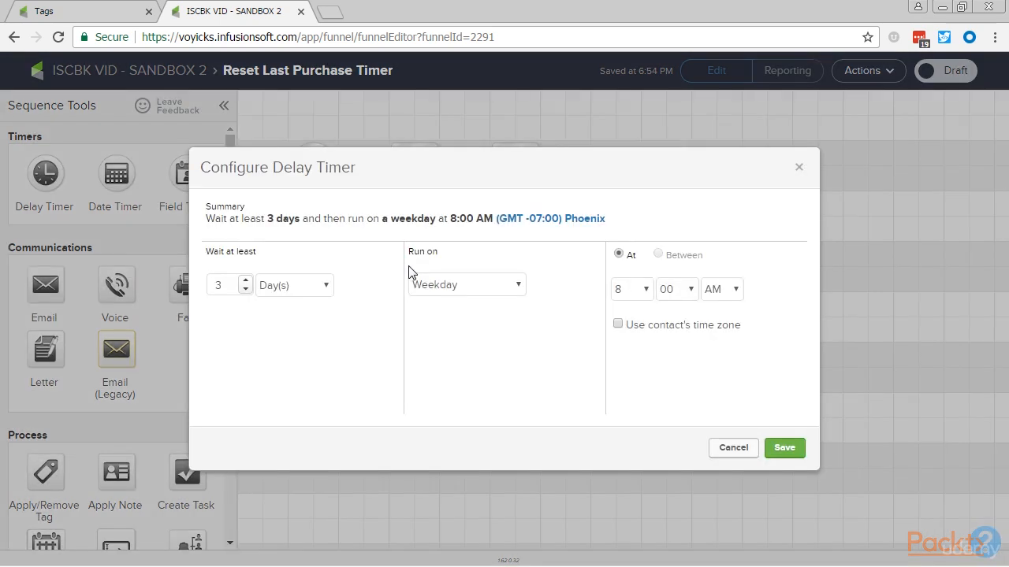
left_click(246, 289)
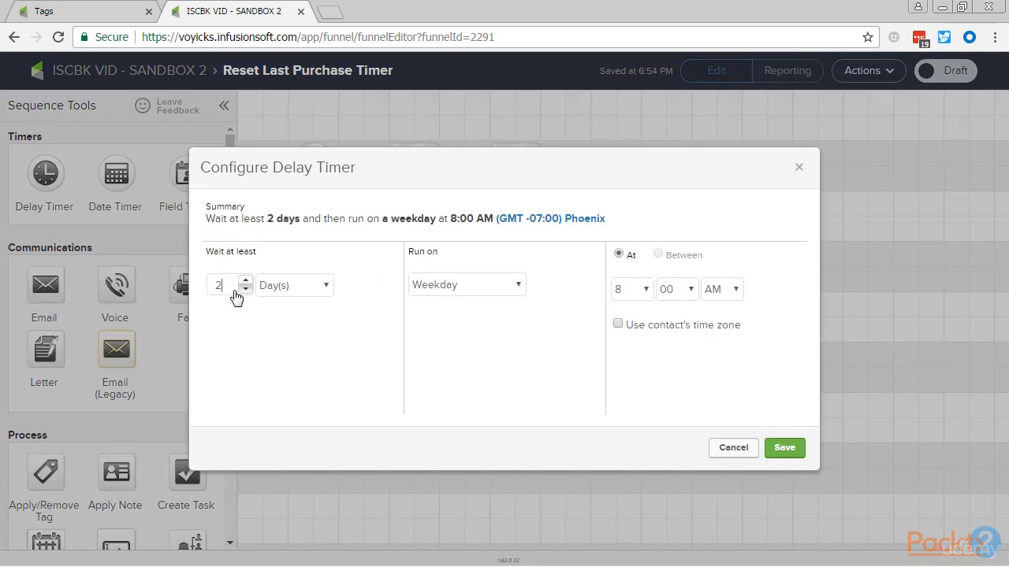
key("BackSpace")
type("30")
left_click(455, 291)
left_click(427, 301)
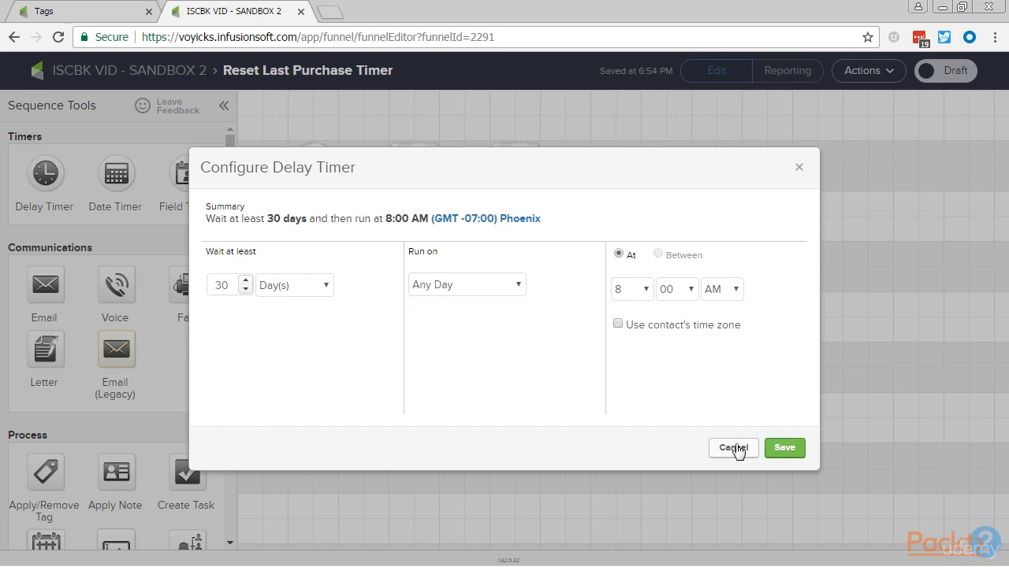
left_click(622, 296)
left_click(621, 306)
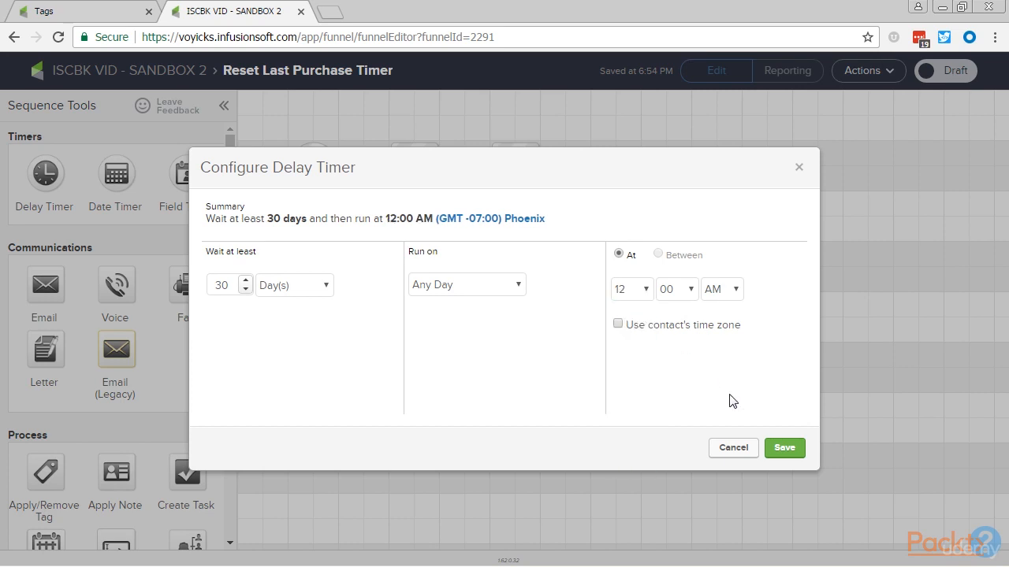
left_click(784, 448)
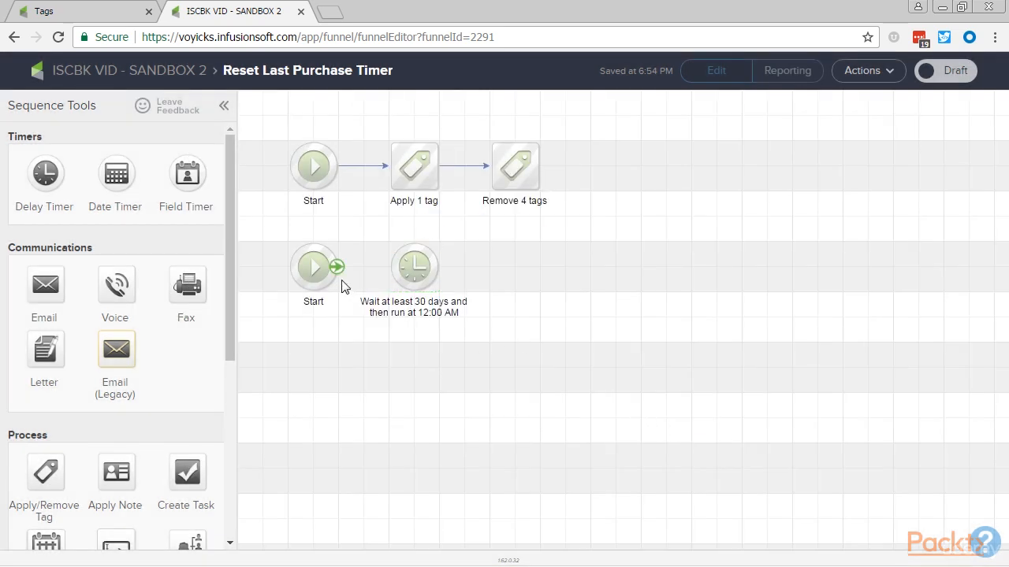
Add two tag steps after the 30-day timer and connect the second row from Start through to the last tag step.
left_click_drag(338, 266, 414, 268)
left_click_drag(337, 234, 508, 333)
left_click_drag(41, 470, 507, 261)
left_click_drag(439, 266, 515, 268)
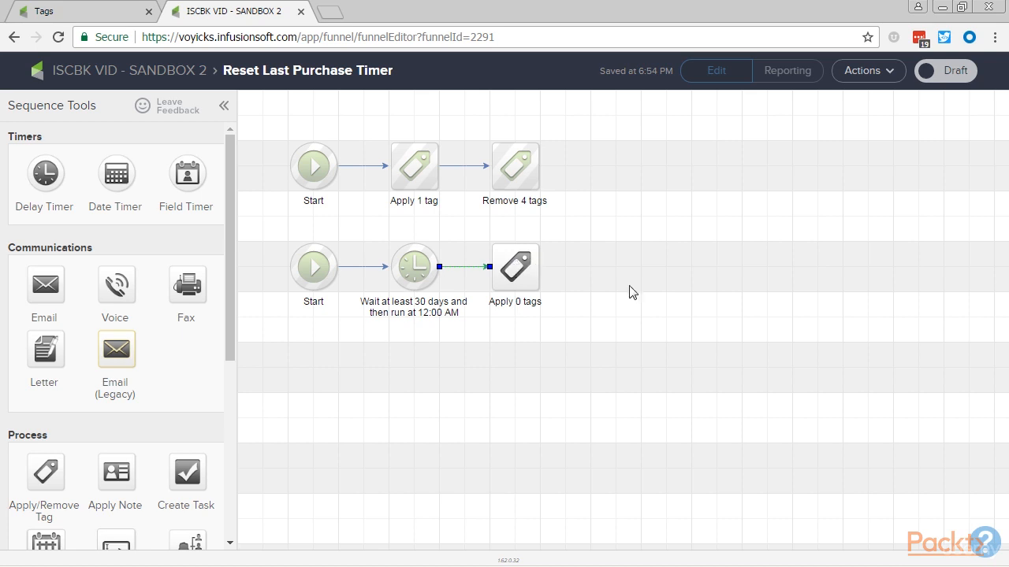
left_click_drag(45, 472, 622, 268)
left_click_drag(538, 266, 617, 270)
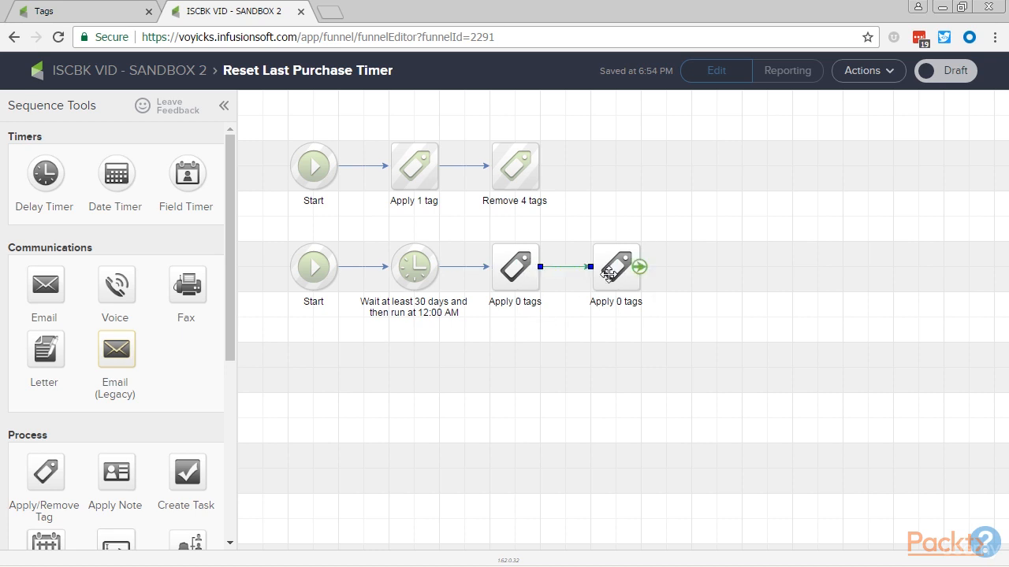
Configure the second row's first tag step to remove the tag Last Purchased -> Within 30 Days, and save it.
double_click(528, 282)
left_click(455, 289)
left_click(457, 317)
type("30")
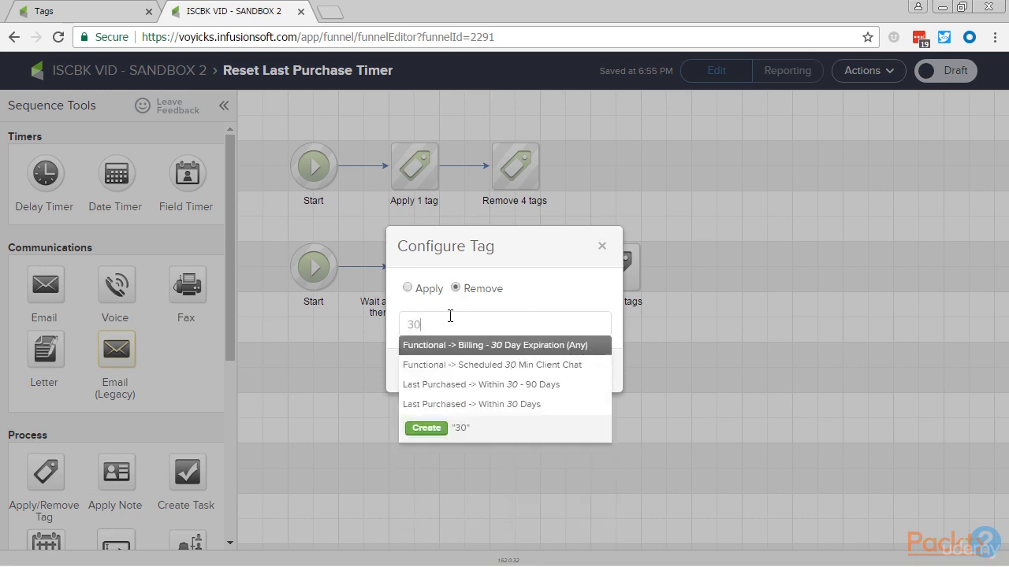
left_click(477, 406)
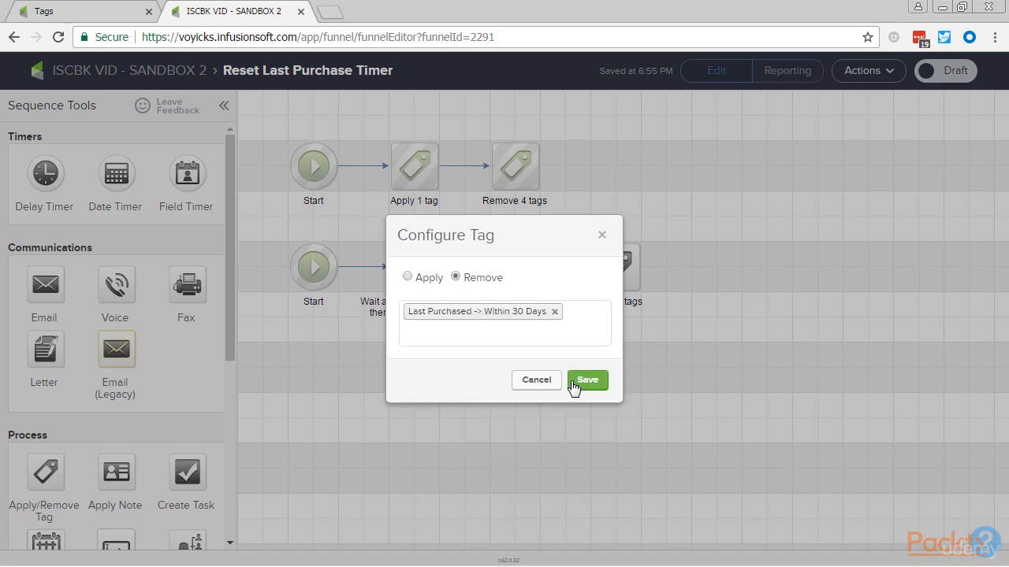
left_click(587, 381)
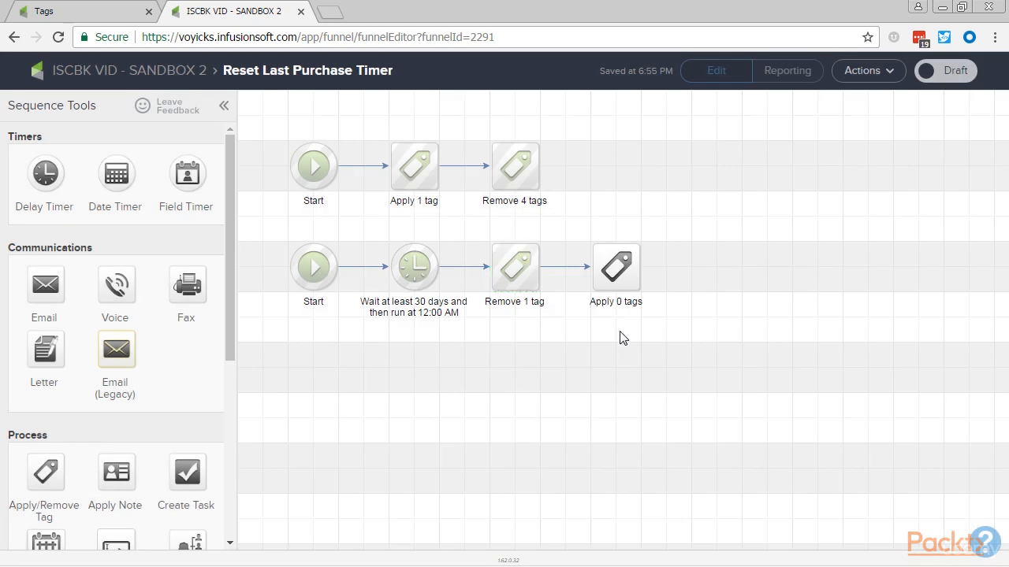
Configure the second row's last tag step to apply the tag Last Purchased -> Within 30 - 90 Days, and save it.
double_click(617, 267)
left_click(500, 327)
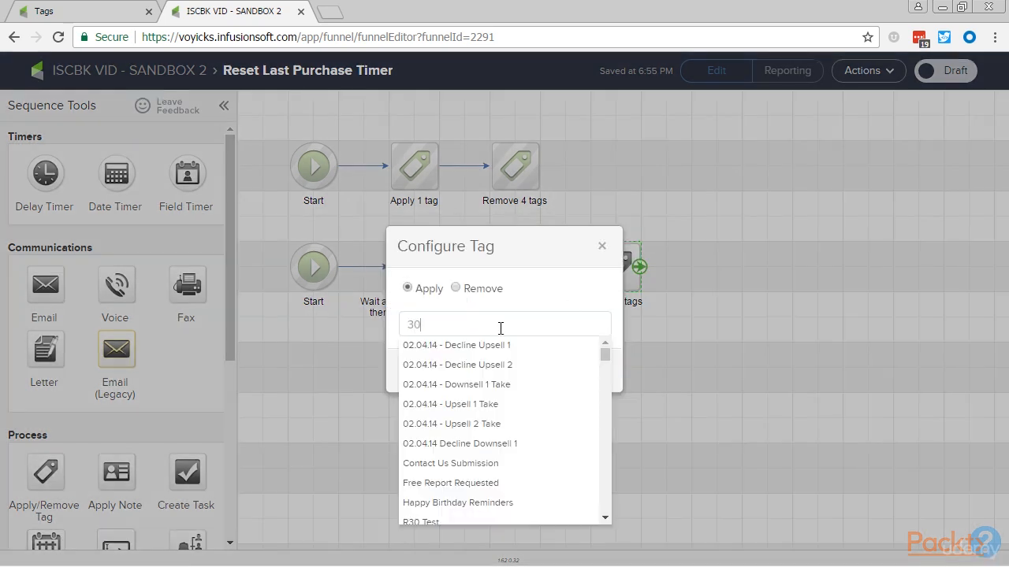
left_click(496, 384)
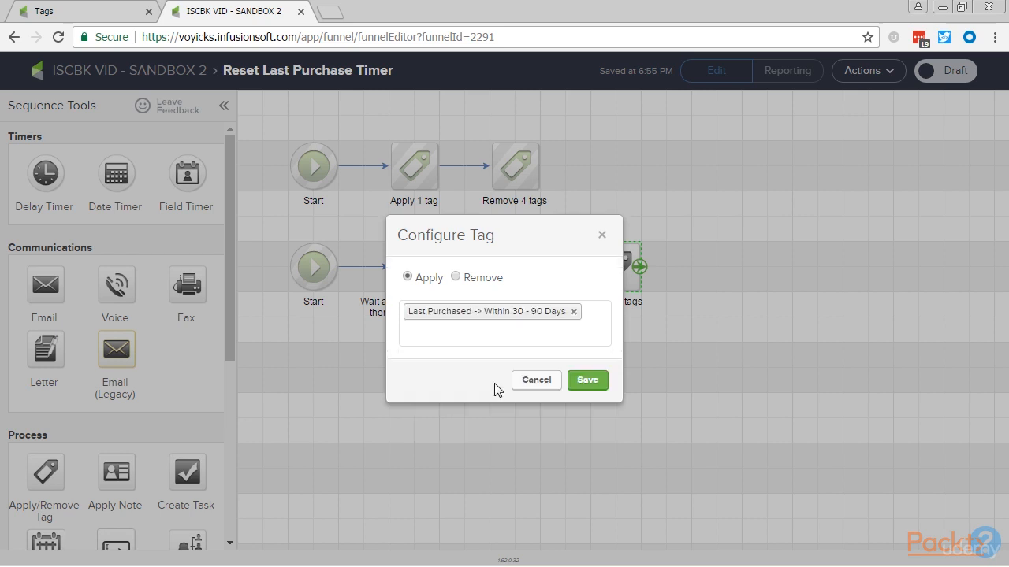
left_click(583, 383)
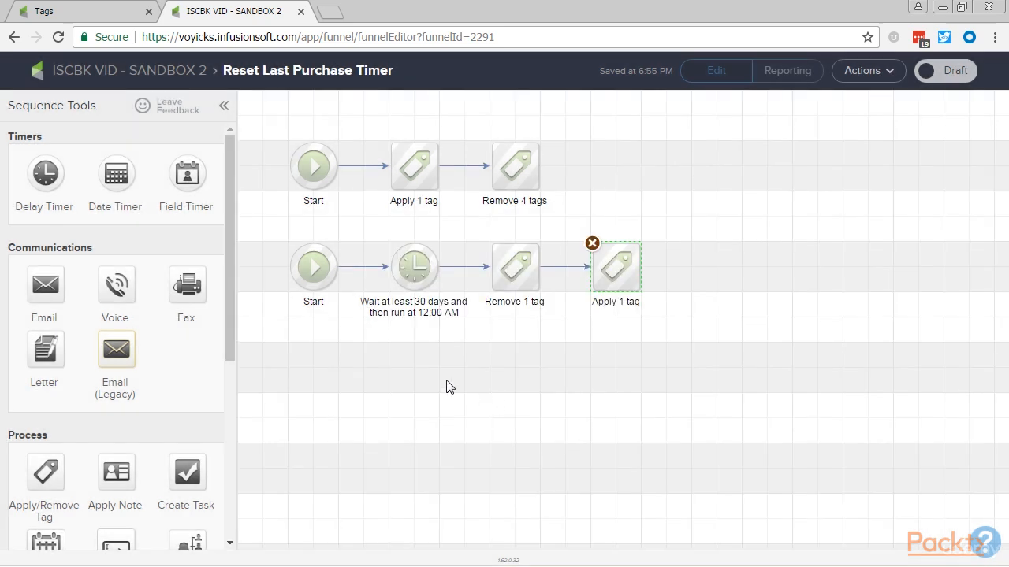
left_click_drag(258, 116, 459, 219)
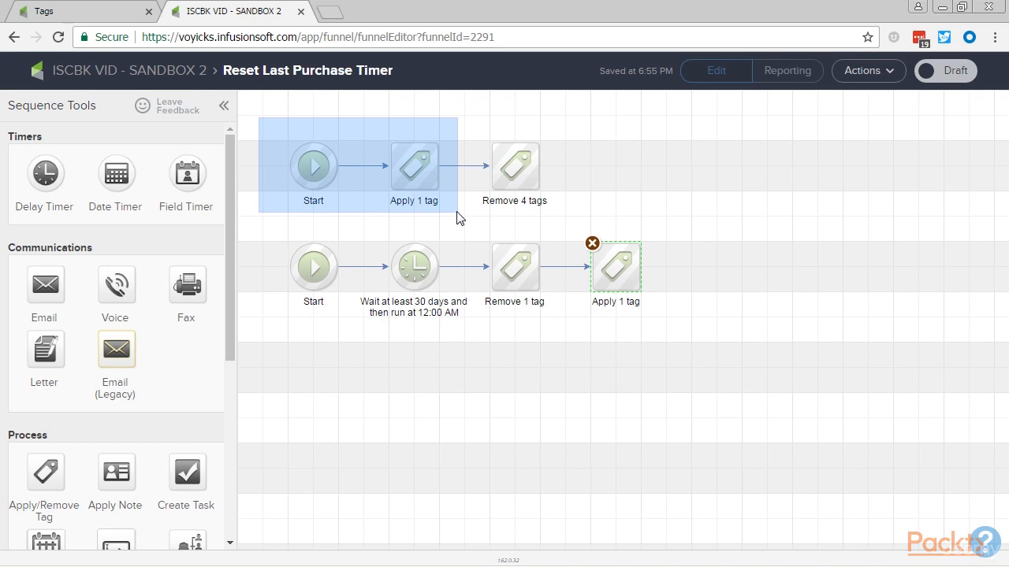
left_click_drag(460, 218, 475, 340)
left_click(519, 265)
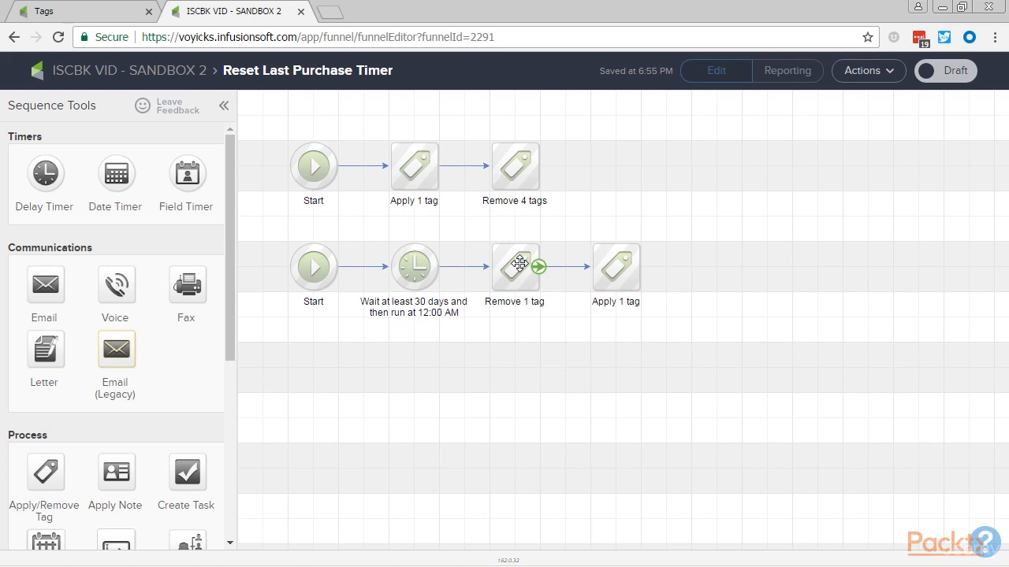
left_click(623, 268)
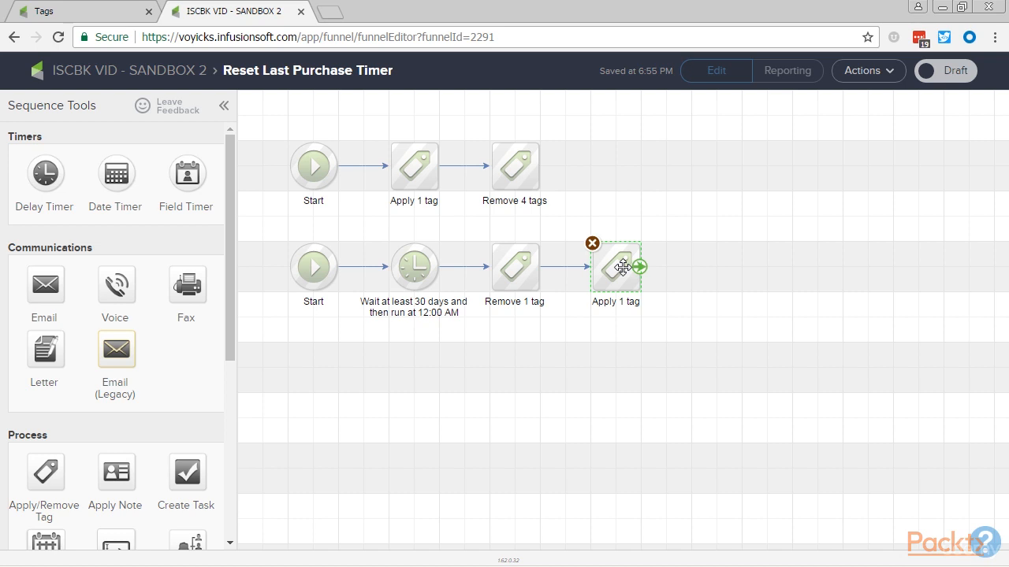
left_click(512, 384)
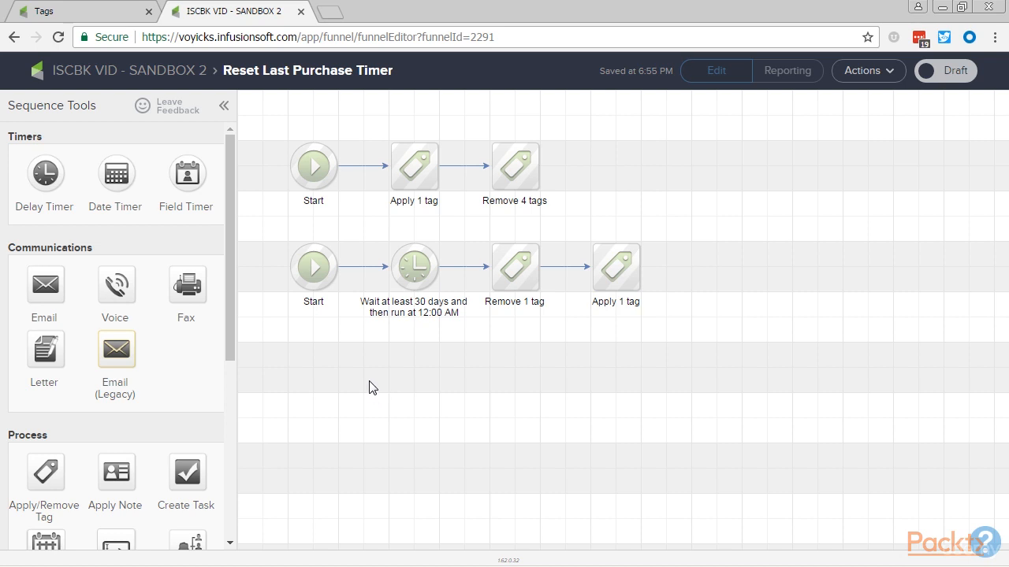
Add a note reading "Within 30 days" beside the first sequence row.
scroll(79, 439, "down", 4)
left_click_drag(118, 495, 637, 161)
double_click(683, 178)
type("Within 30 days")
left_click(684, 249)
Duplicate the note beside the second sequence row and change the copy's text to "Within 30-60 days".
left_click(665, 178)
left_click_drag(665, 178, 721, 263)
double_click(721, 263)
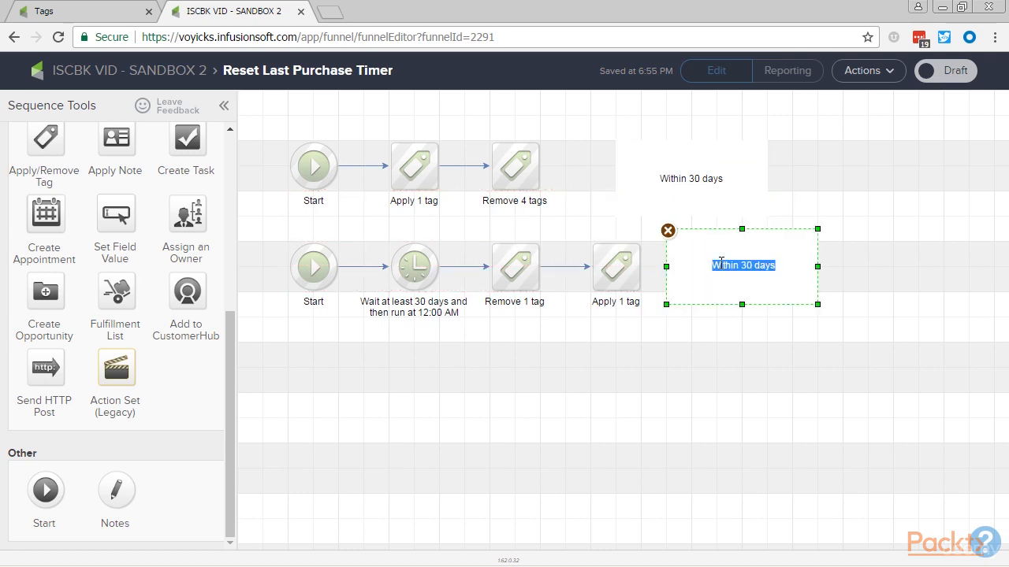
type("Within")
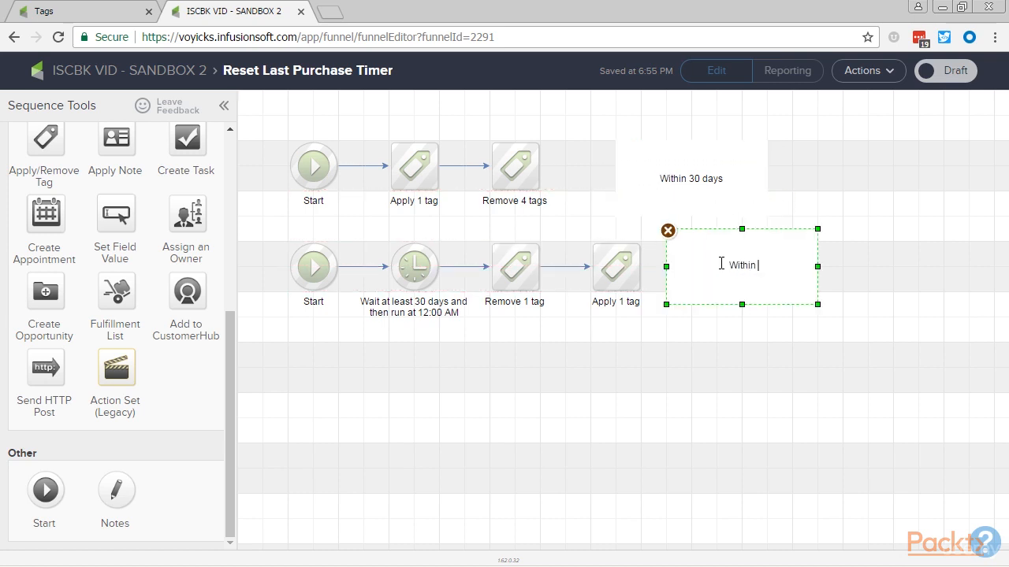
type("30-60 days")
left_click(566, 453)
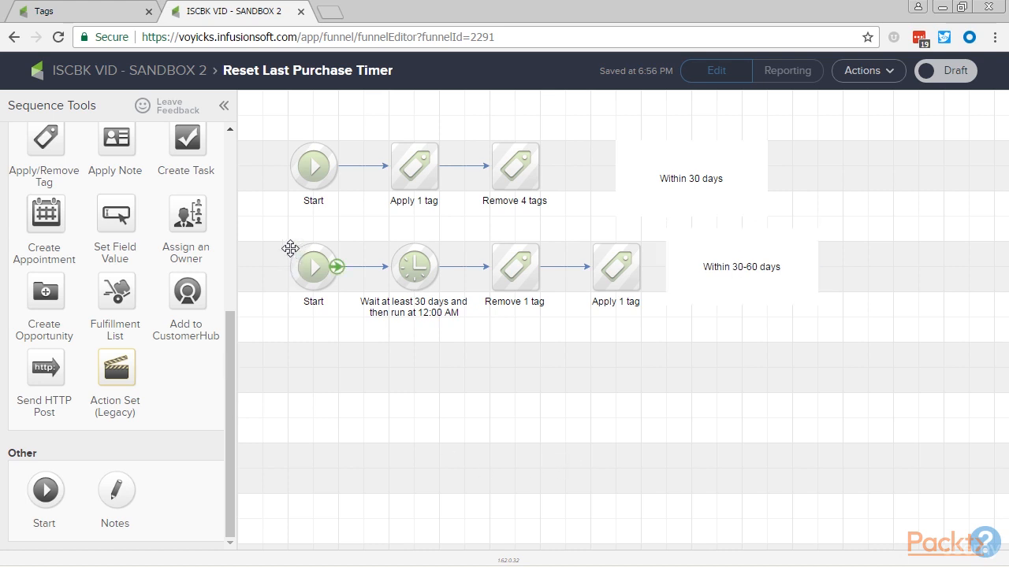
Duplicate the second row's whole sequence into a third row and set the copied delay timer to 90 days.
left_click_drag(271, 235, 658, 331)
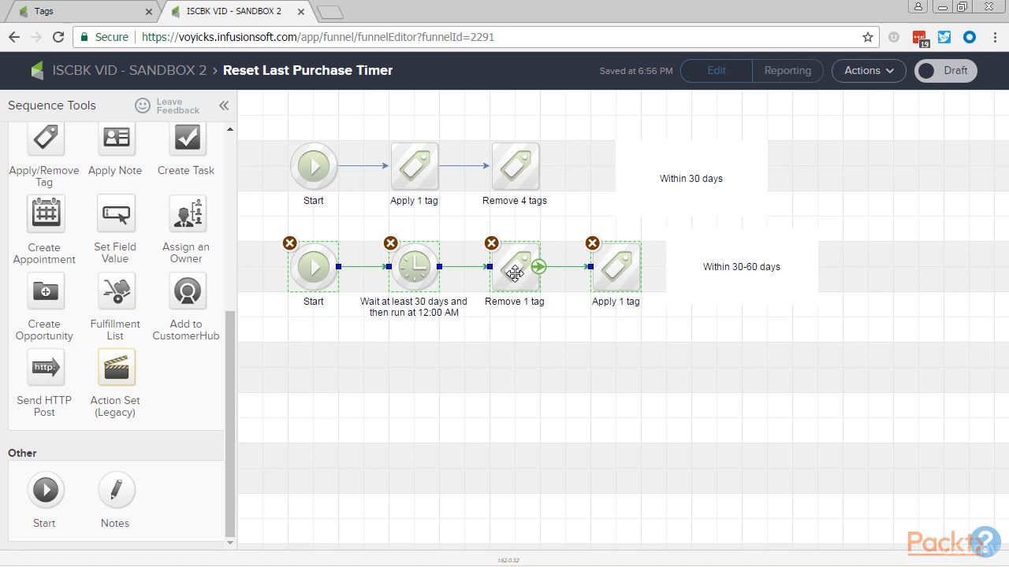
left_click_drag(516, 272, 514, 367)
left_click(505, 423)
double_click(419, 367)
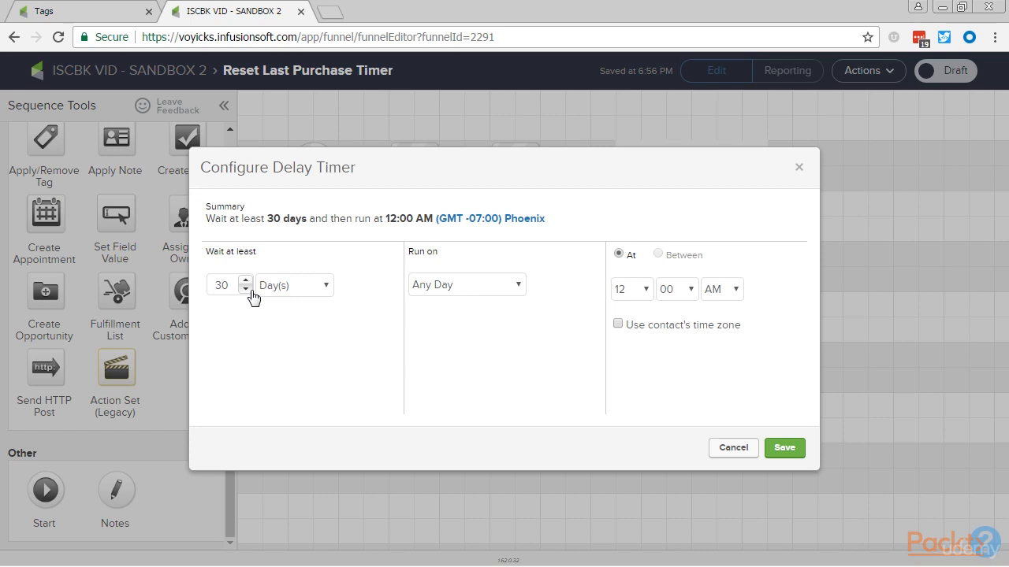
left_click(784, 447)
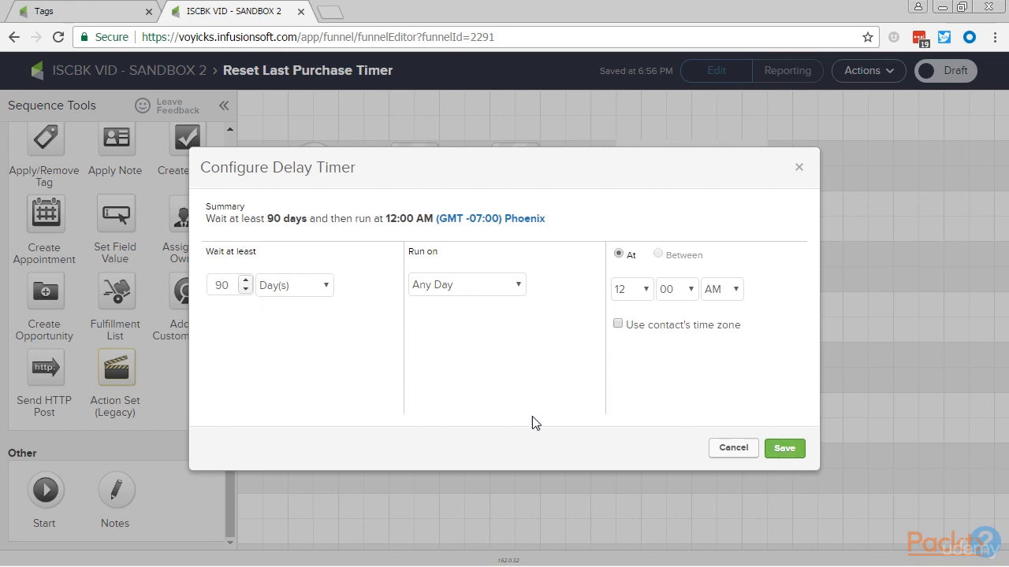
Replace the tag in the third row's remove step with Last Purchased -> Within 30 - 90 Days, and save it.
double_click(517, 369)
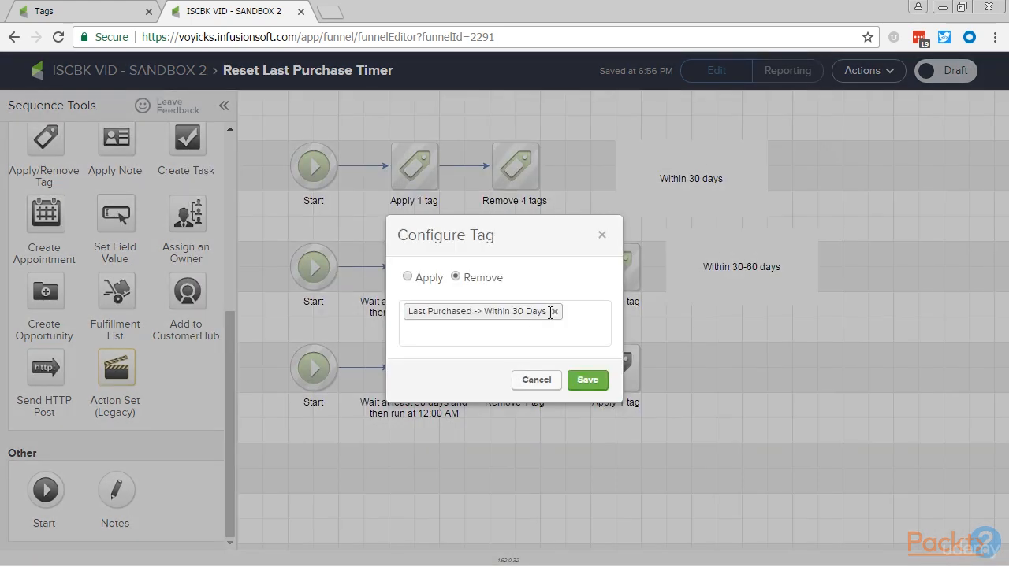
left_click(554, 313)
type("3")
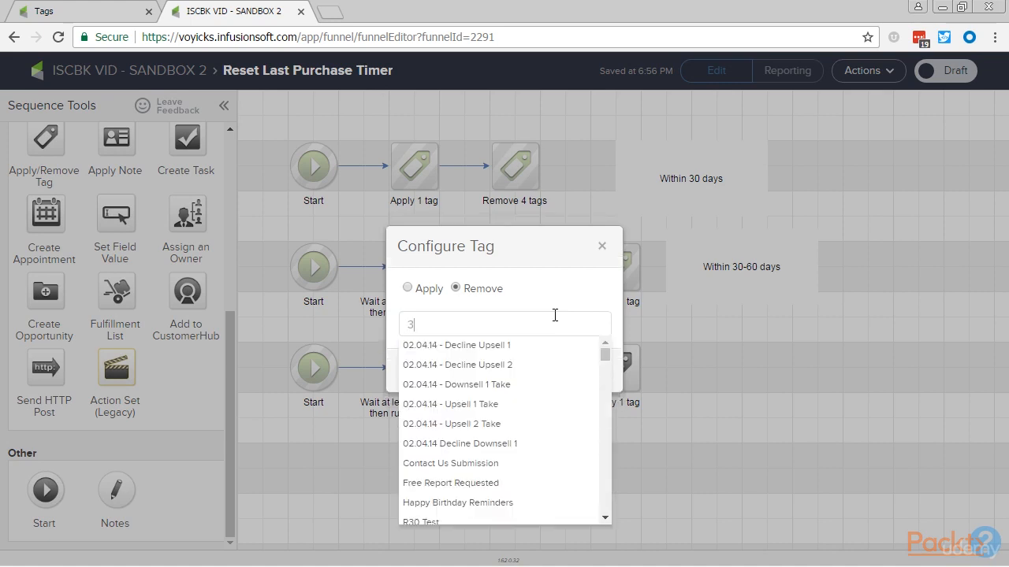
type("0")
left_click(541, 385)
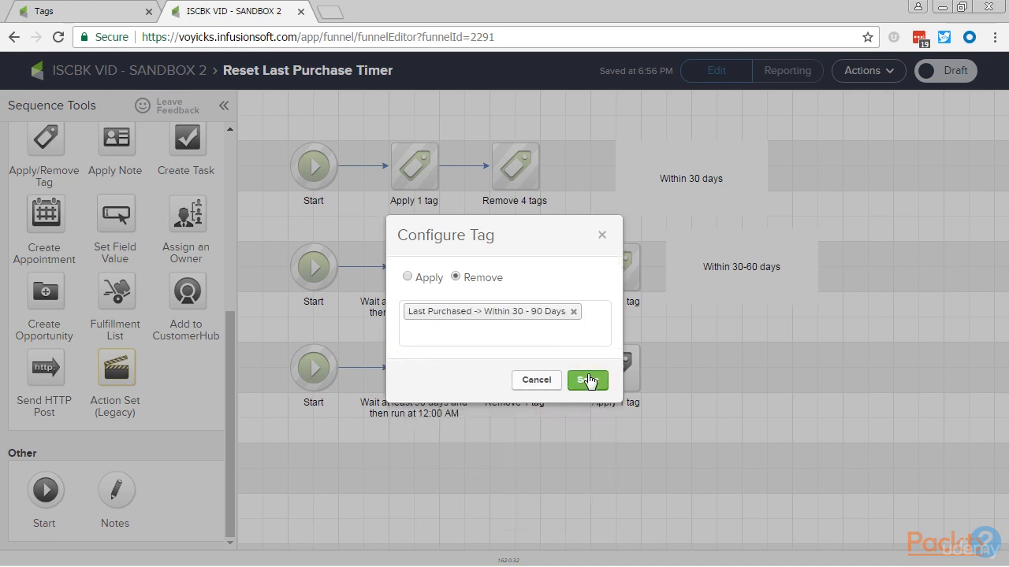
left_click(588, 381)
Replace the tag in the third row's apply step with Last Purchased -> Within 90 - 180 Days, and save it.
left_click(612, 371)
double_click(613, 371)
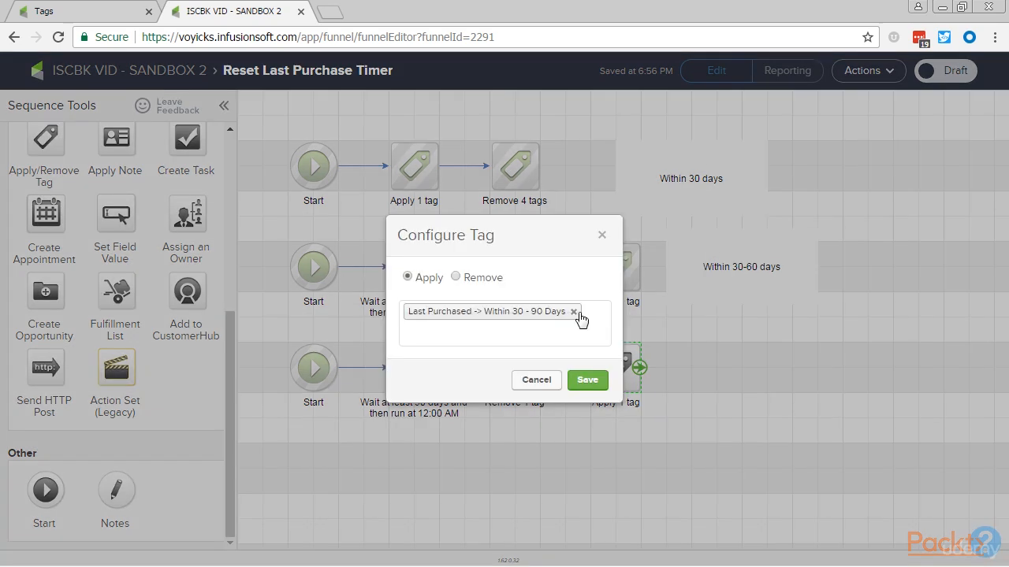
left_click(573, 312)
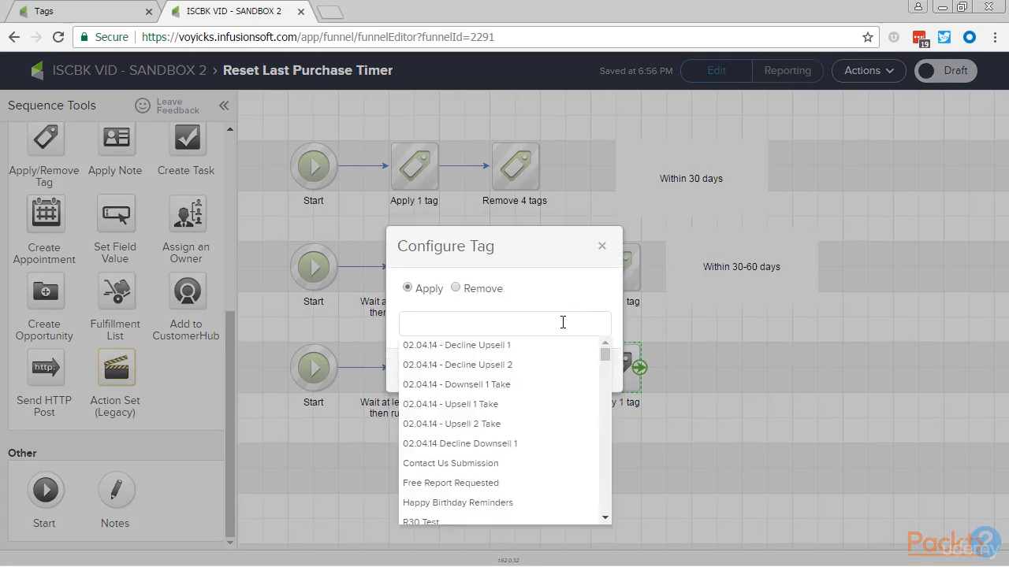
type("90")
left_click(539, 364)
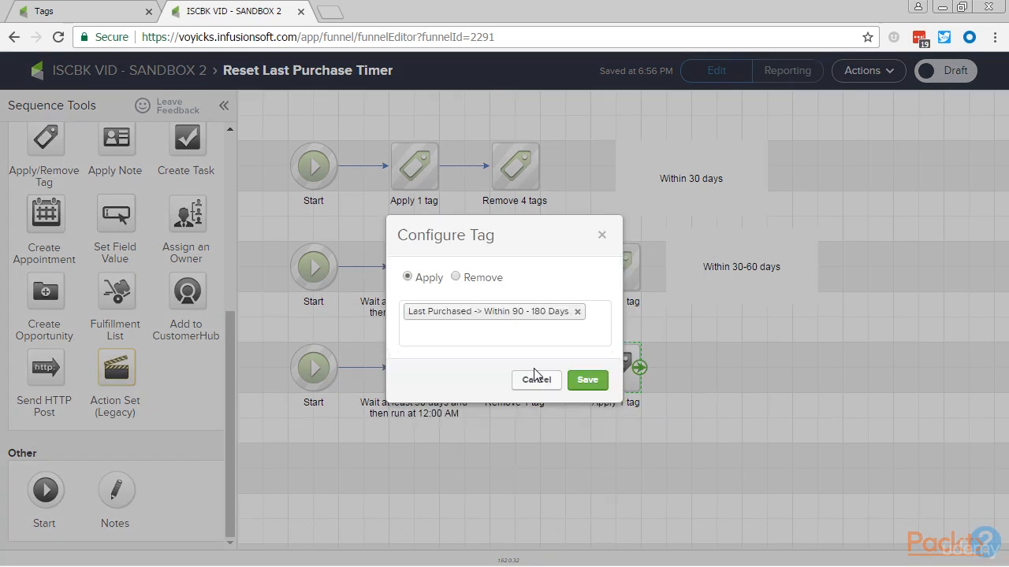
left_click(587, 382)
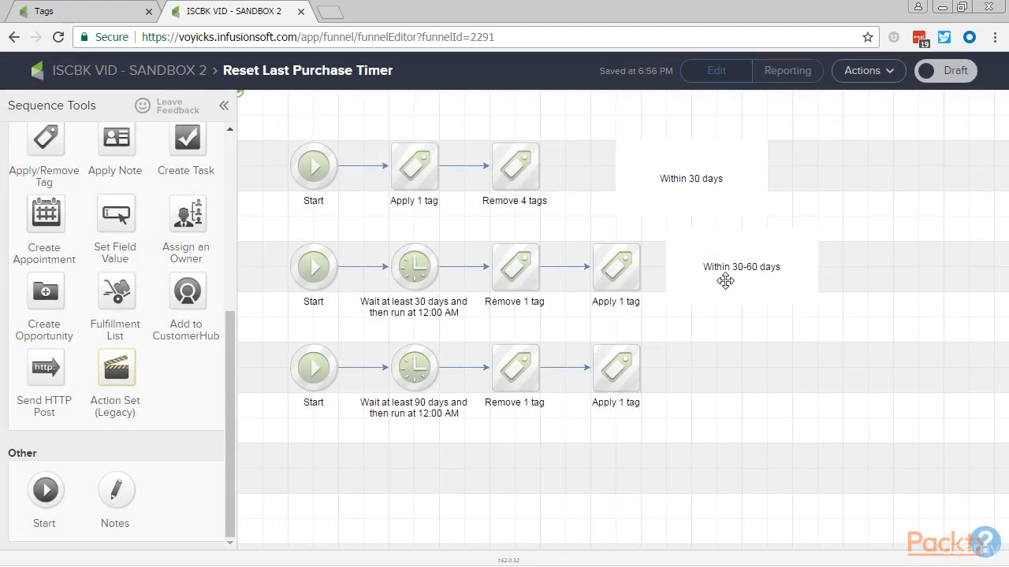
Correct the second row's note to read "Within 30-90 days".
double_click(753, 277)
left_click(753, 266)
key("BackSpace")
type("9")
left_click(744, 365)
Duplicate the second row's note beside the third row and change the copy's text to "Within 90-180 days".
left_click_drag(707, 269, 709, 372)
double_click(709, 372)
left_click(739, 366)
key("BackSpace")
type("180 days")
left_click(666, 454)
Duplicate the third row with its note into a fourth row and set the copied delay timer to 180 days.
left_click_drag(258, 317, 884, 462)
left_click_drag(320, 379, 314, 463)
double_click(409, 477)
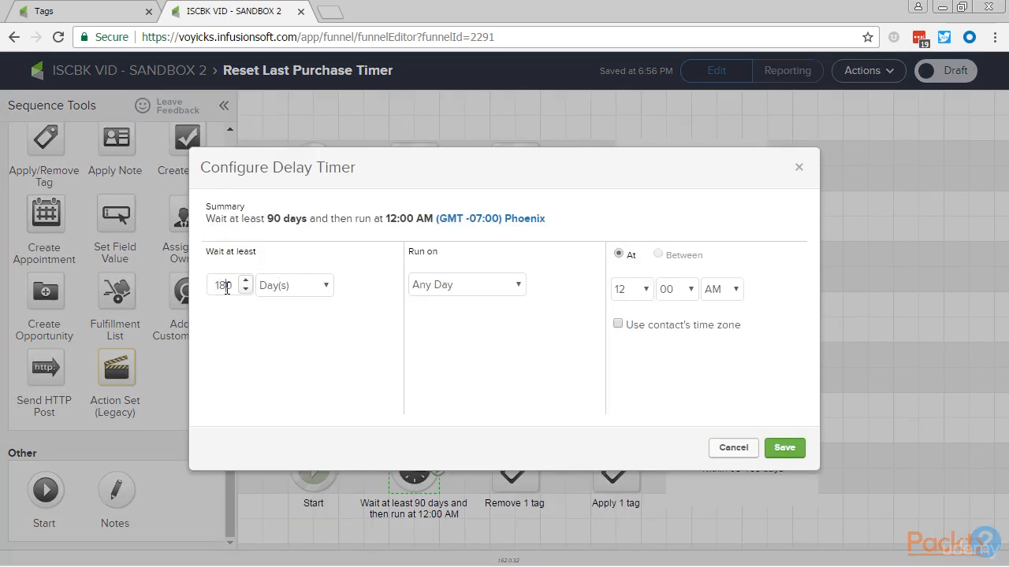
left_click(783, 447)
Replace the tag in the fourth row's remove step with Last Purchased -> Within 90 - 180 Days, and save it.
left_click(509, 471)
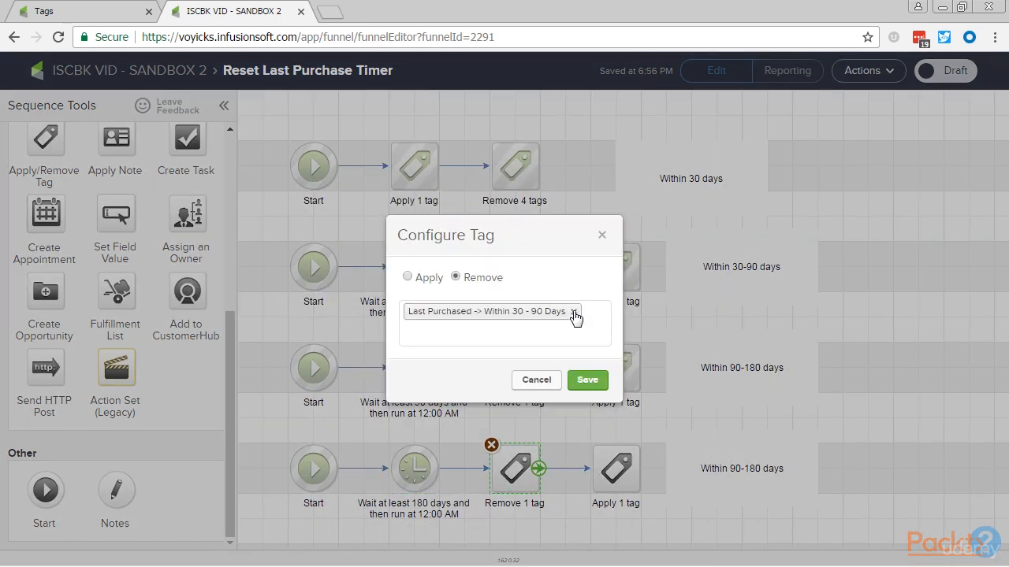
left_click(574, 313)
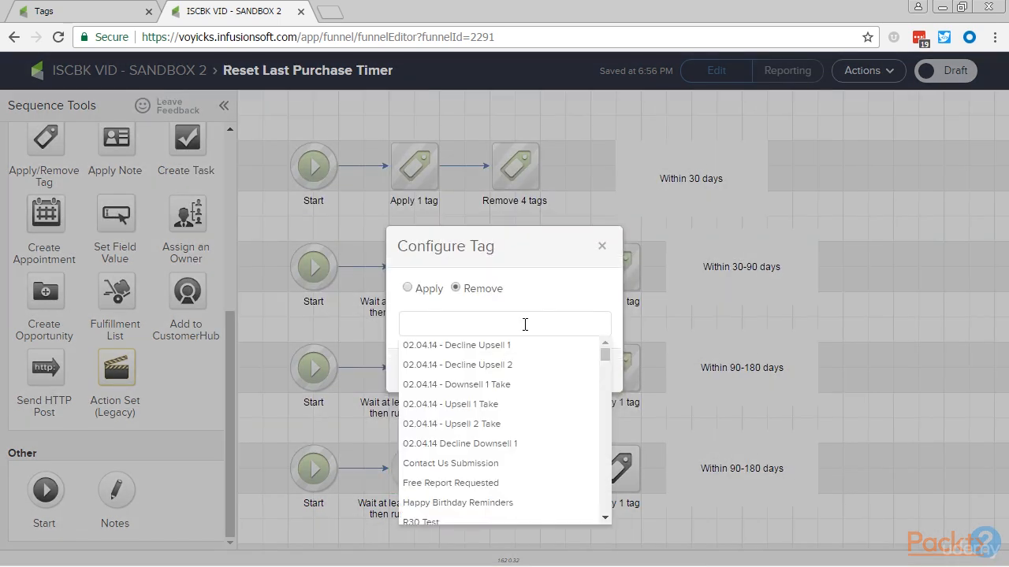
type("90")
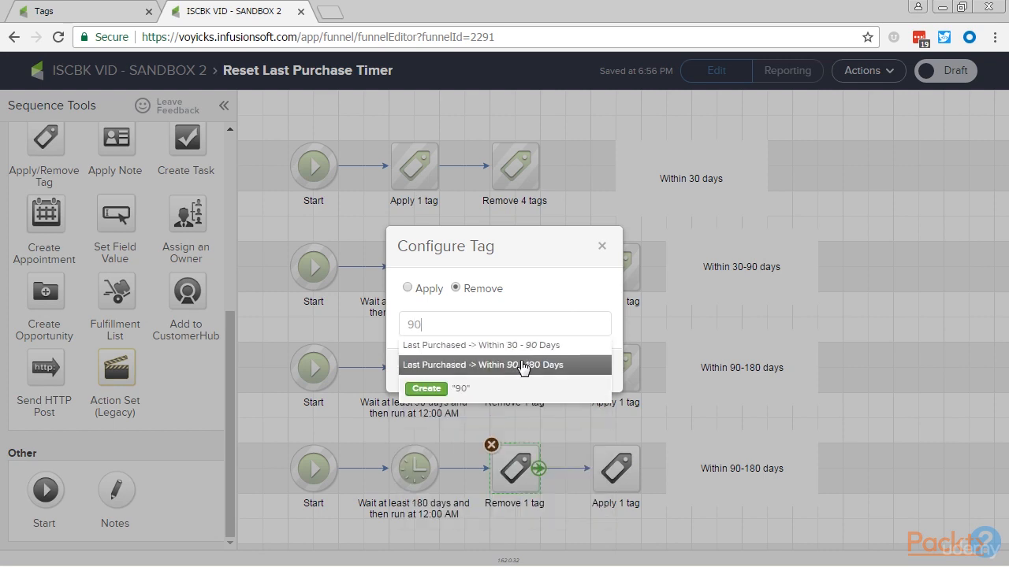
left_click(523, 367)
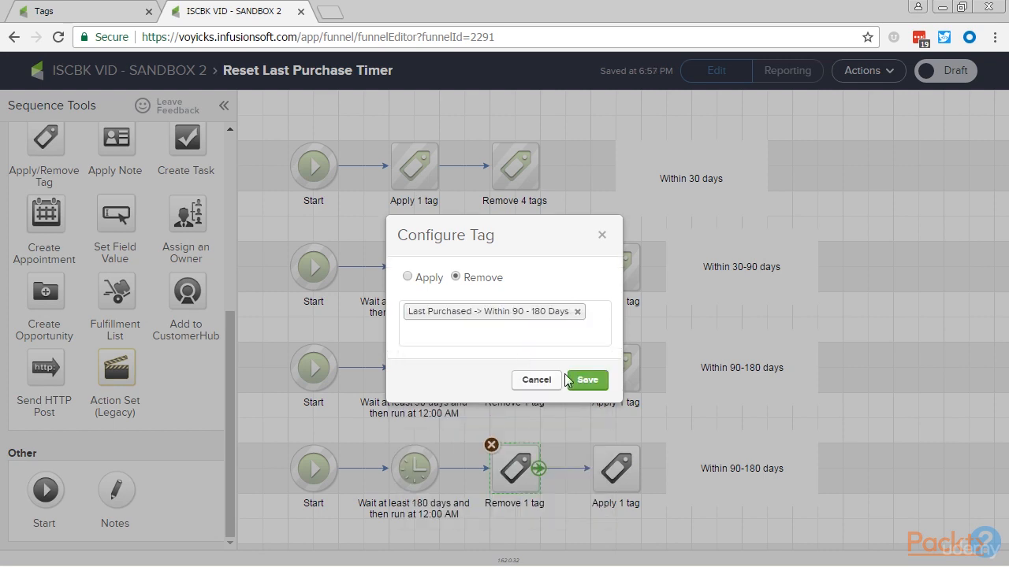
left_click(607, 387)
Replace the tag in the fourth row's apply step with Last Purchased -> Within 180 Days - 1 Year, and save it.
double_click(619, 468)
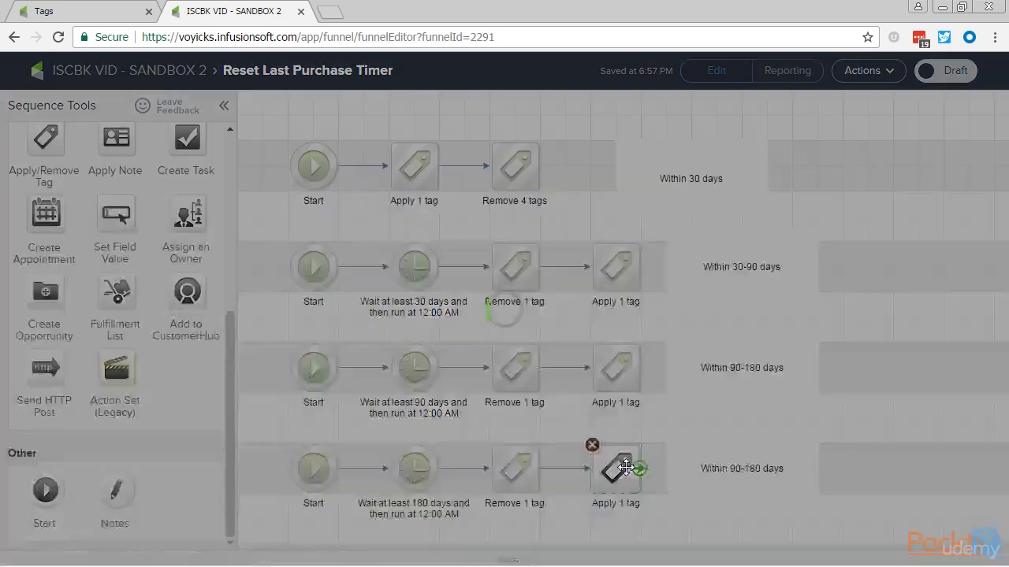
left_click(577, 312)
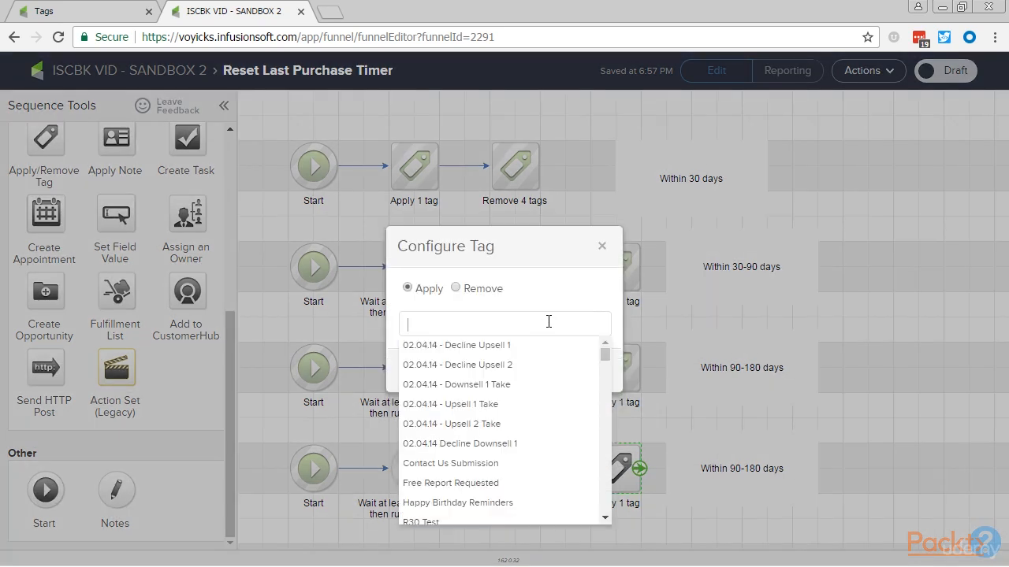
type("18")
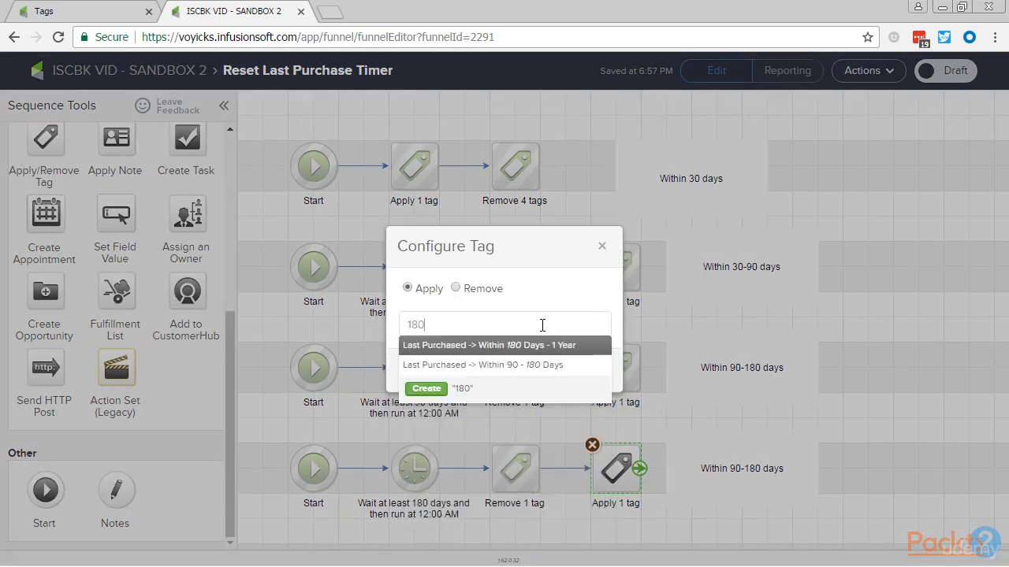
type("0")
left_click(534, 346)
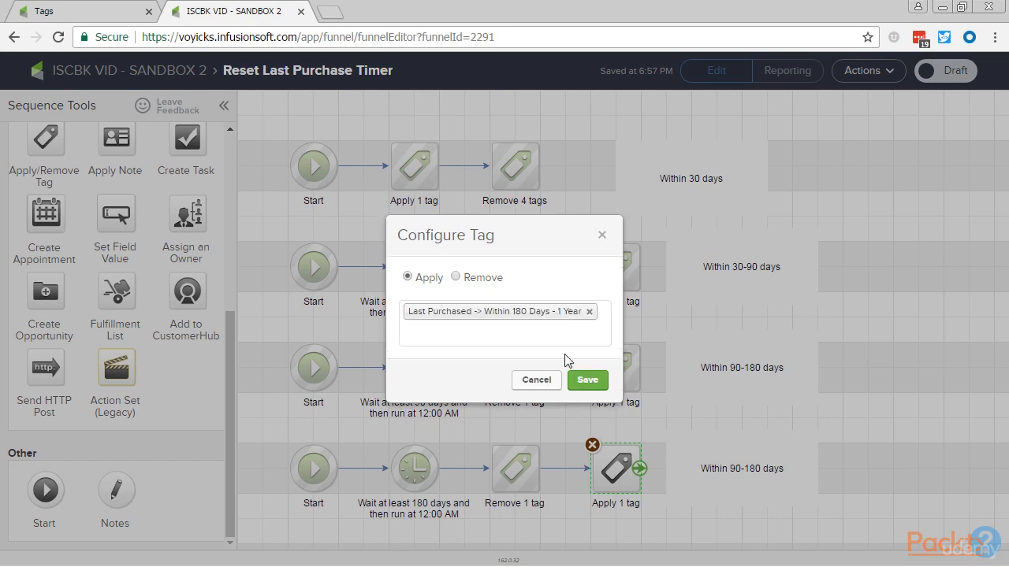
left_click(587, 381)
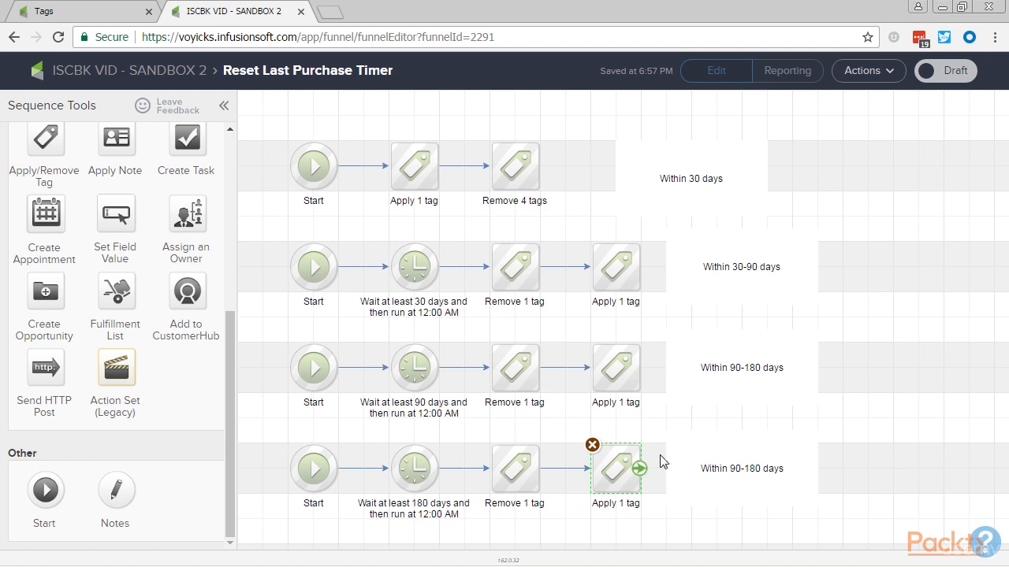
Change the text of the fourth row's note to "Within 180-365 days".
left_click(733, 468)
double_click(737, 468)
left_click(738, 469)
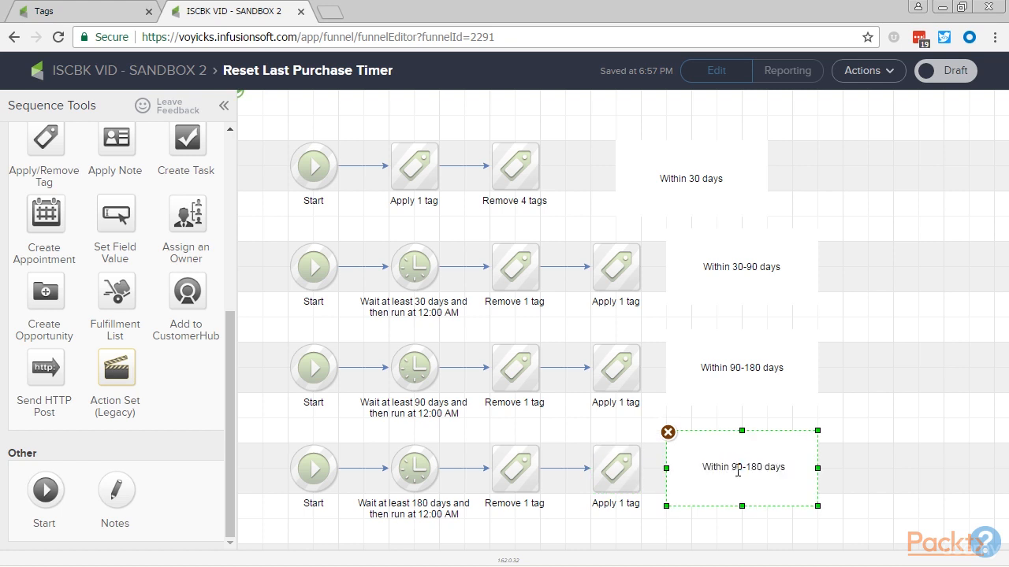
key("BackSpace")
type("180")
key("BackSpace")
key("BackSpace")
key("BackSpace")
type("365")
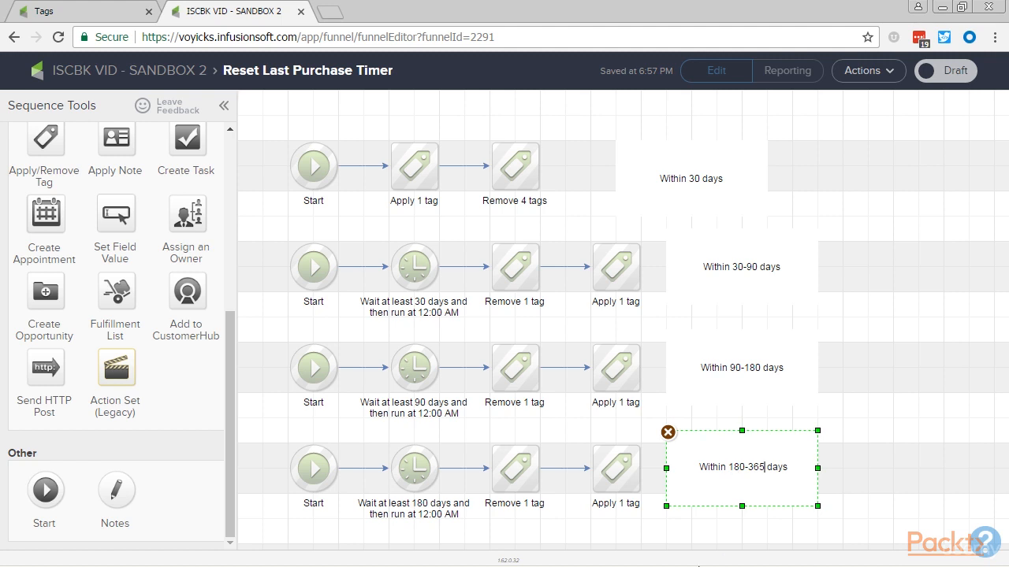
left_click(647, 531)
Duplicate the fourth row together with its note into a fifth row directly below it.
scroll(581, 430, "down", 2)
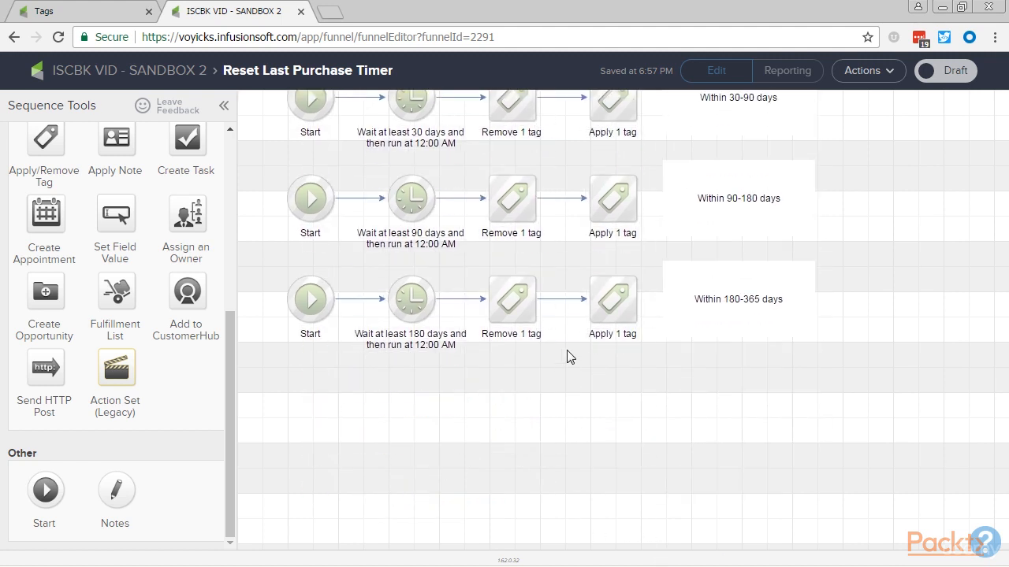
left_click_drag(859, 333, 262, 202)
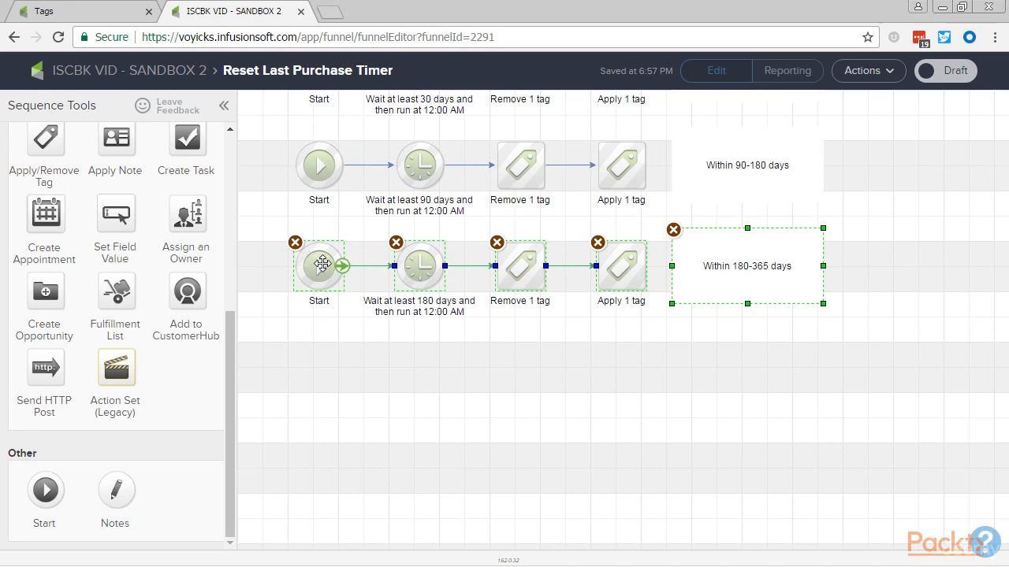
left_click_drag(322, 265, 325, 399)
left_click(637, 419)
Change the text of the fifth row's note to "Over 365 days".
left_click(736, 392)
double_click(736, 369)
left_click(740, 366)
key("shift+End")
key("ctrl+shift+Left")
key("ctrl+shift+Left")
type("Over")
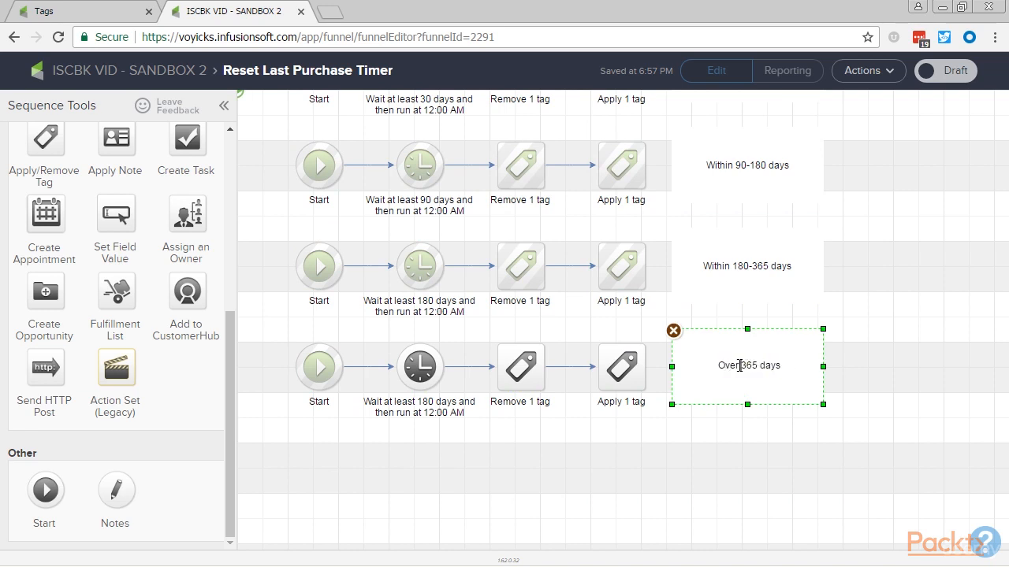
left_click(682, 462)
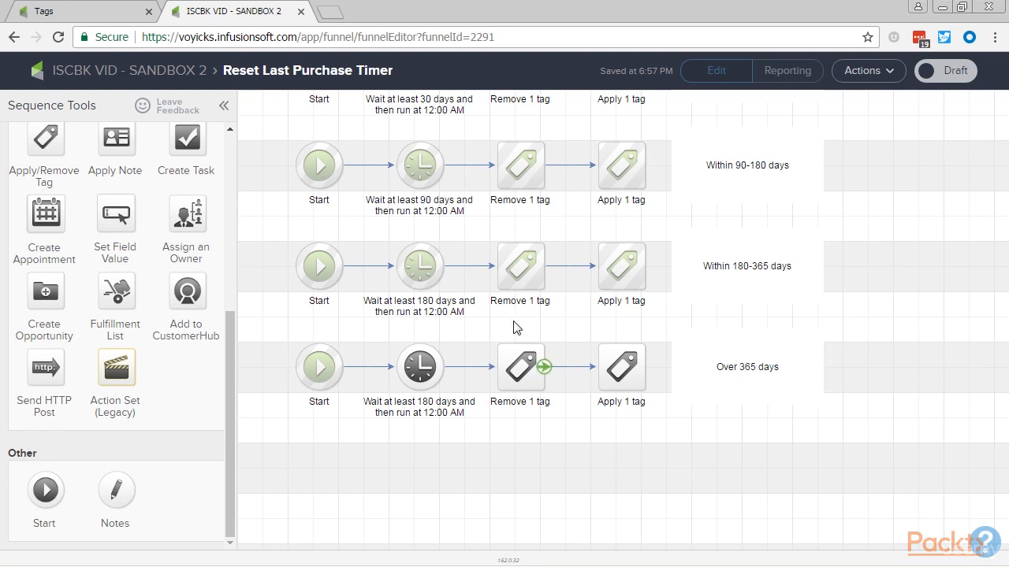
scroll(574, 240, "up", 3)
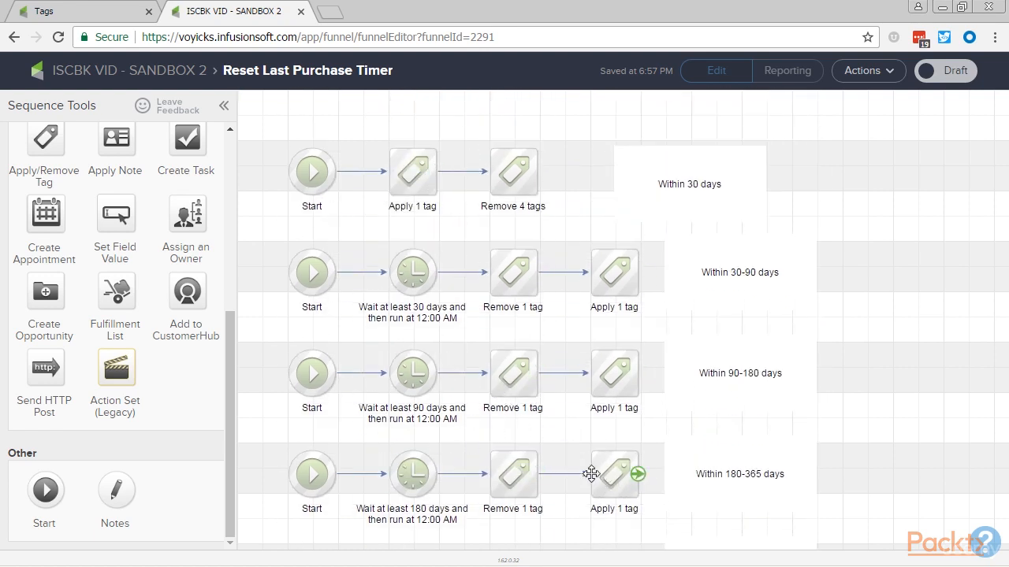
scroll(570, 428, "down", 3)
scroll(476, 468, "up", 2)
right_click(473, 550)
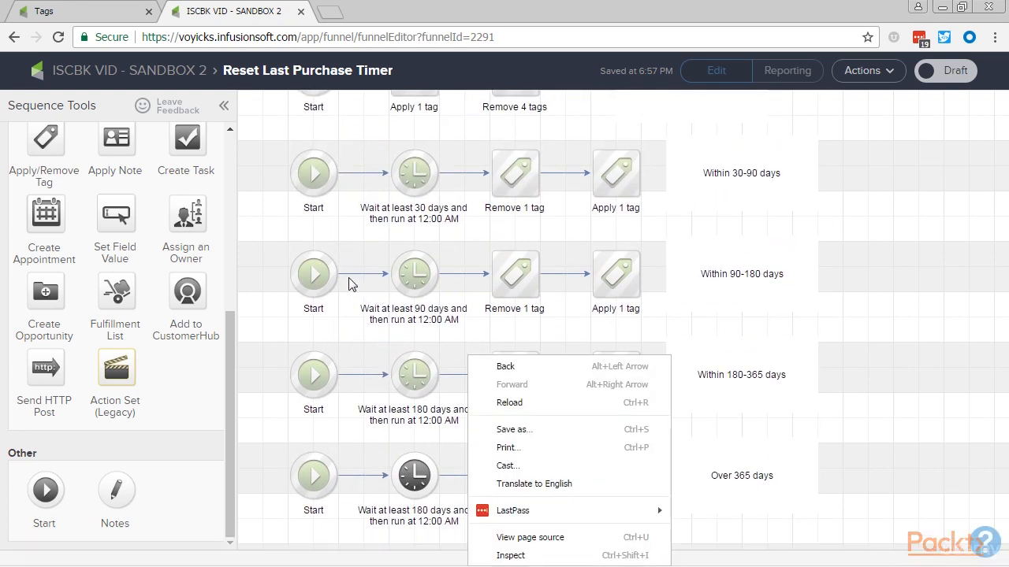
left_click(364, 250)
left_click_drag(364, 248, 354, 314)
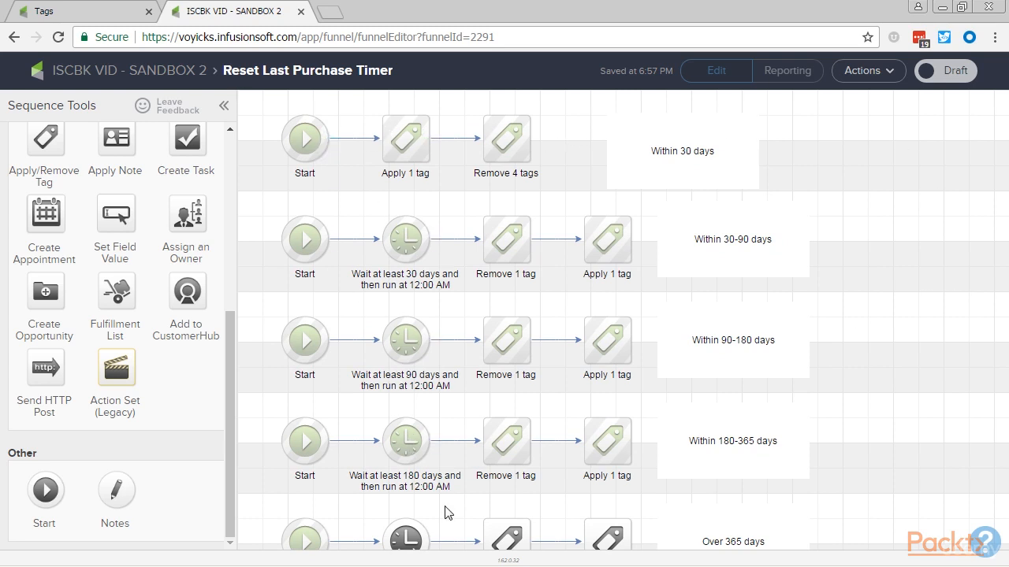
Set the fifth row's delay timer to wait at least 12 months, and save it.
left_click_drag(445, 513, 447, 345)
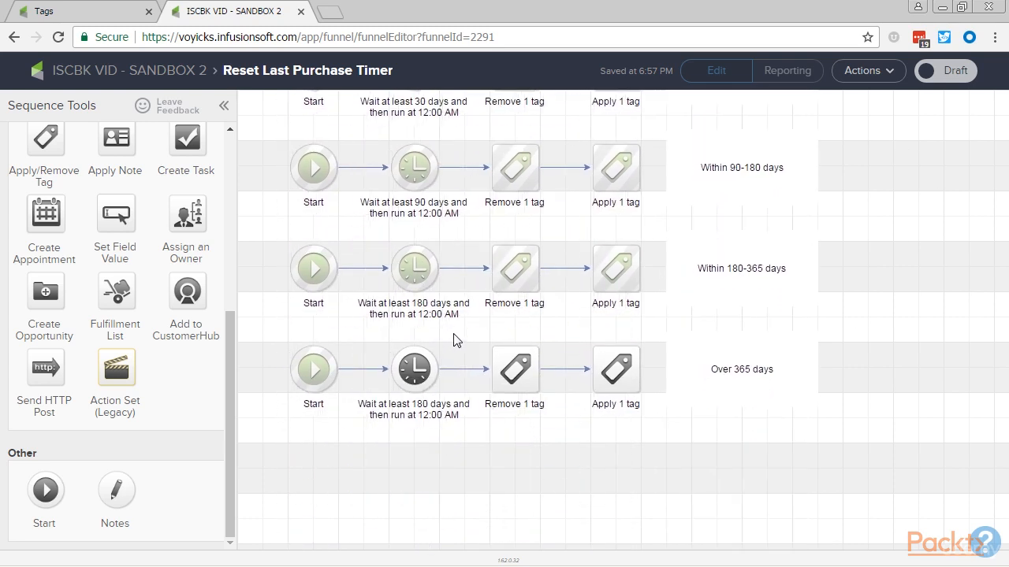
mouse_move(420, 370)
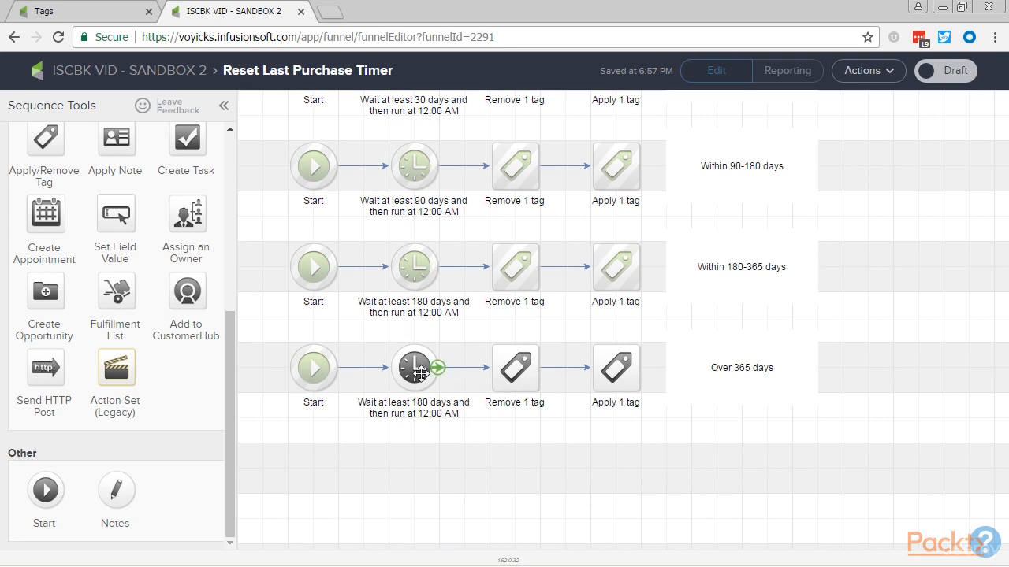
double_click(420, 372)
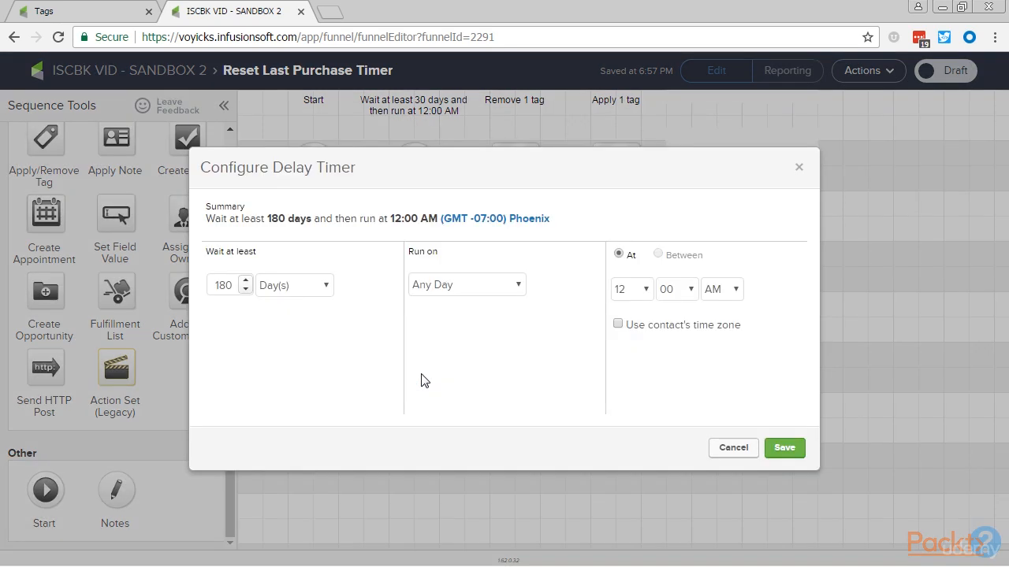
left_click(322, 285)
left_click(308, 361)
left_click(246, 280)
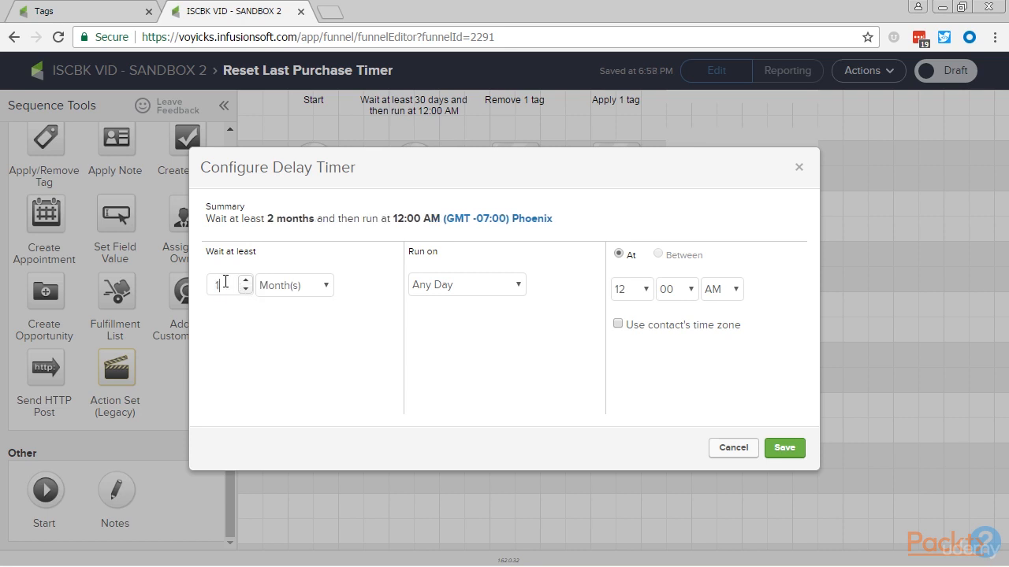
left_click(778, 449)
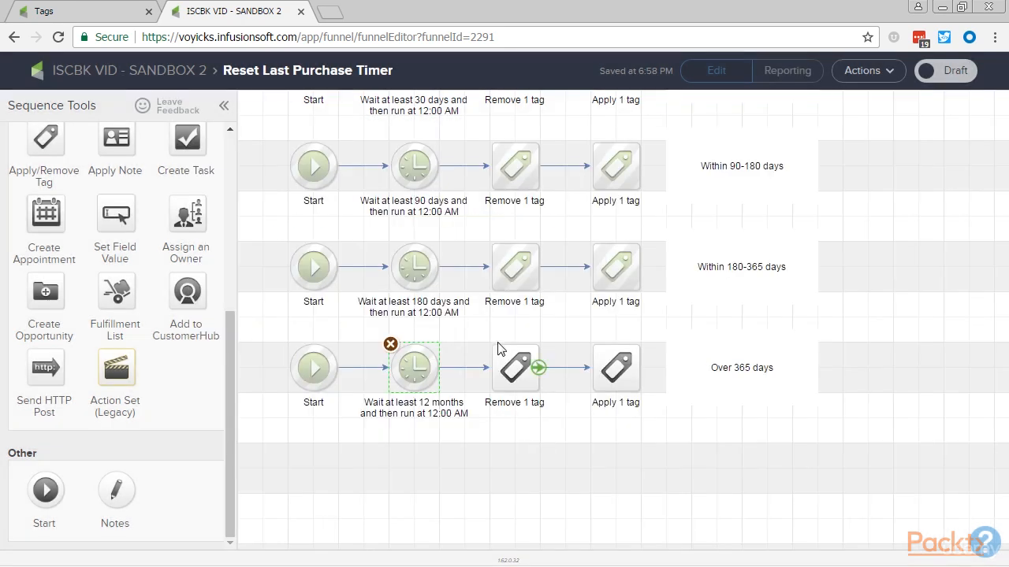
Replace the tag in the fifth row's remove step with Last Purchased -> Within 180 Days - 1 Year, and save it.
double_click(510, 373)
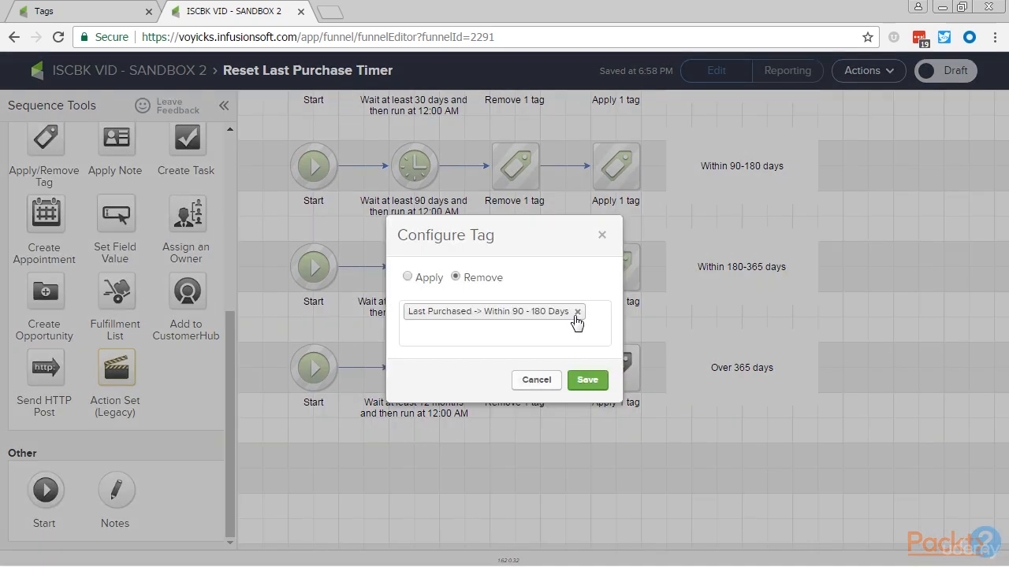
left_click(578, 312)
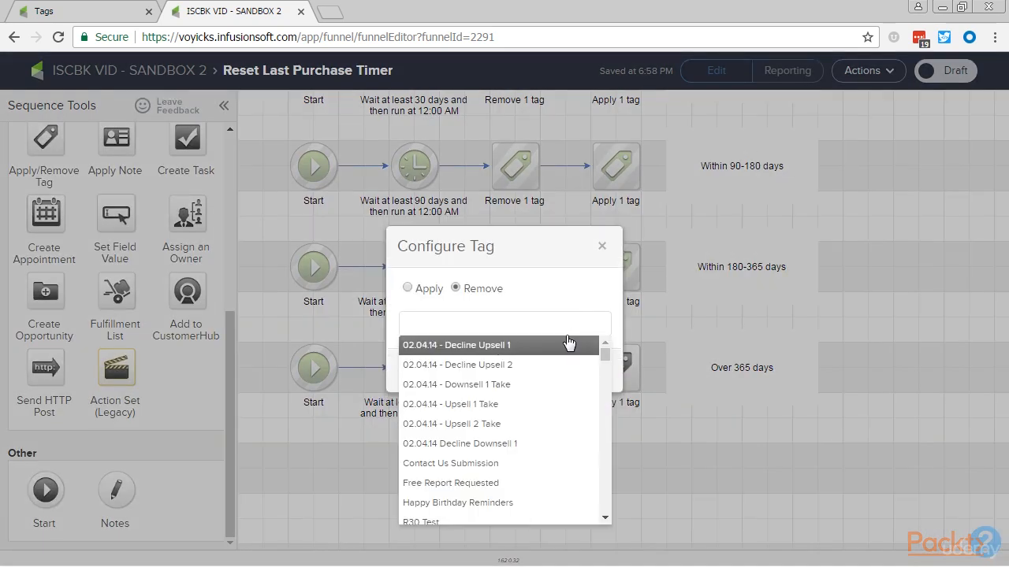
type("180")
left_click(512, 346)
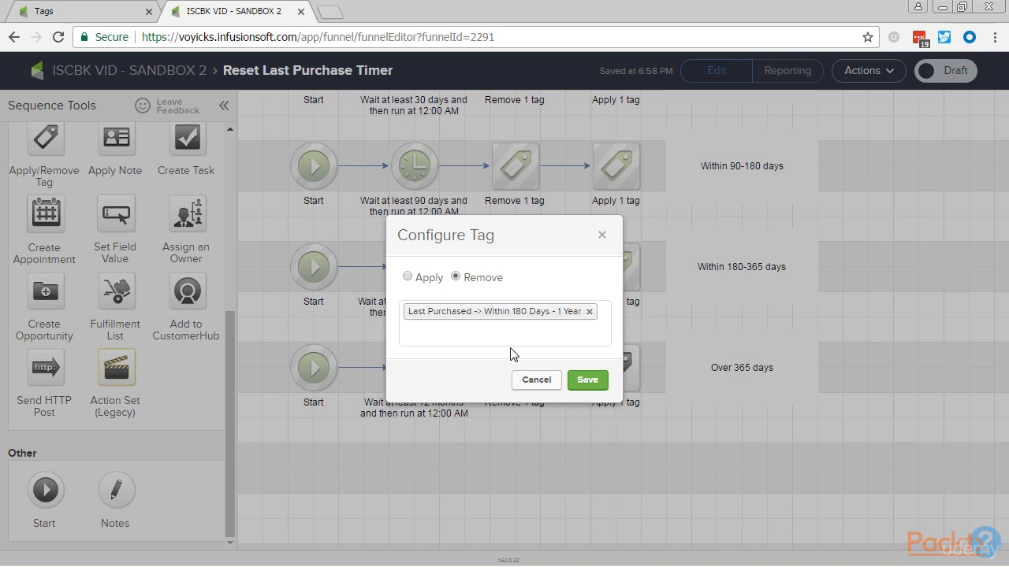
left_click(587, 381)
Replace the tag in the fifth row's apply step with Last Purchased -> Over 1 Year Ago, and save it.
double_click(609, 372)
left_click(589, 313)
type("v")
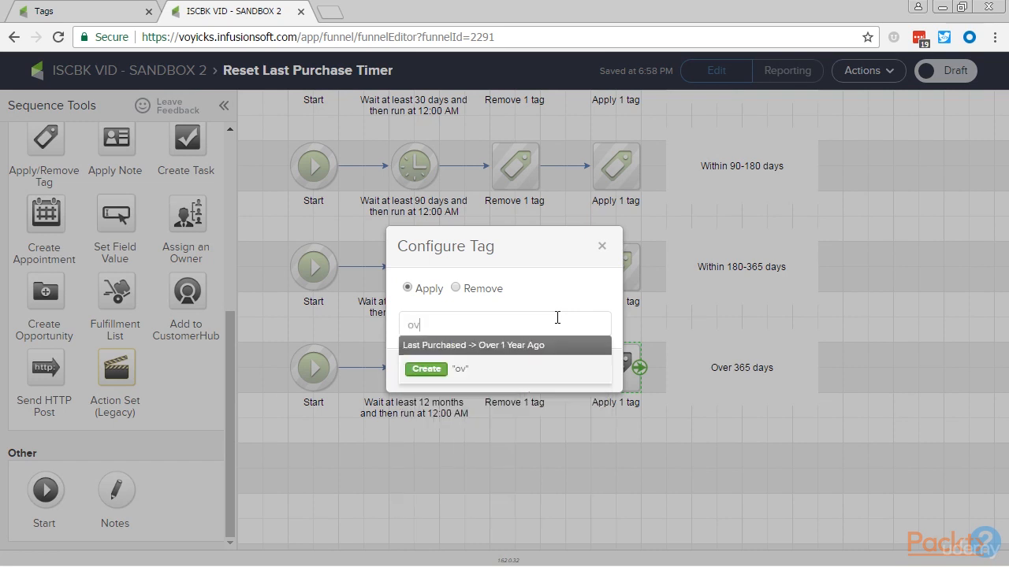
left_click(559, 345)
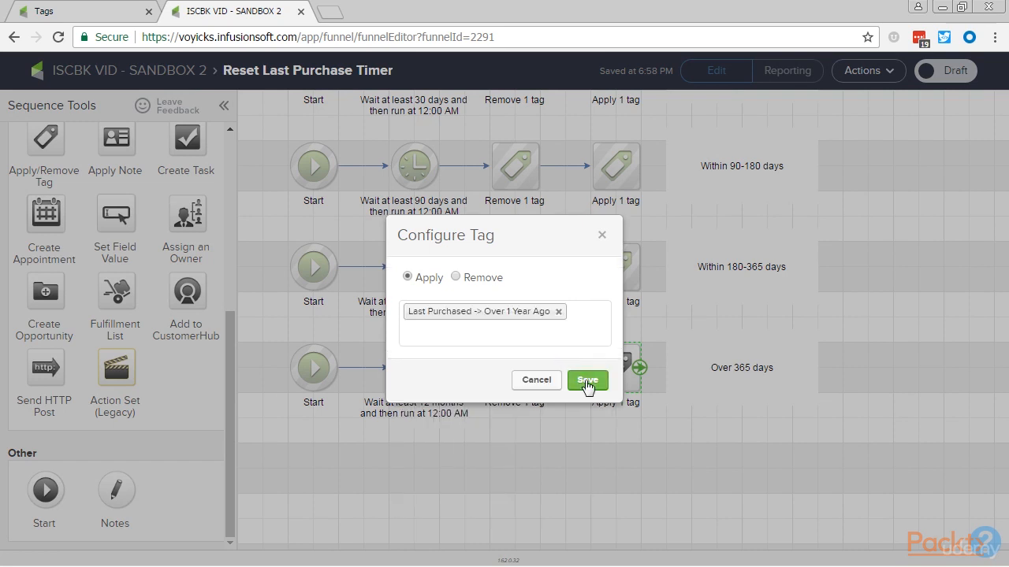
left_click(587, 380)
left_click(564, 476)
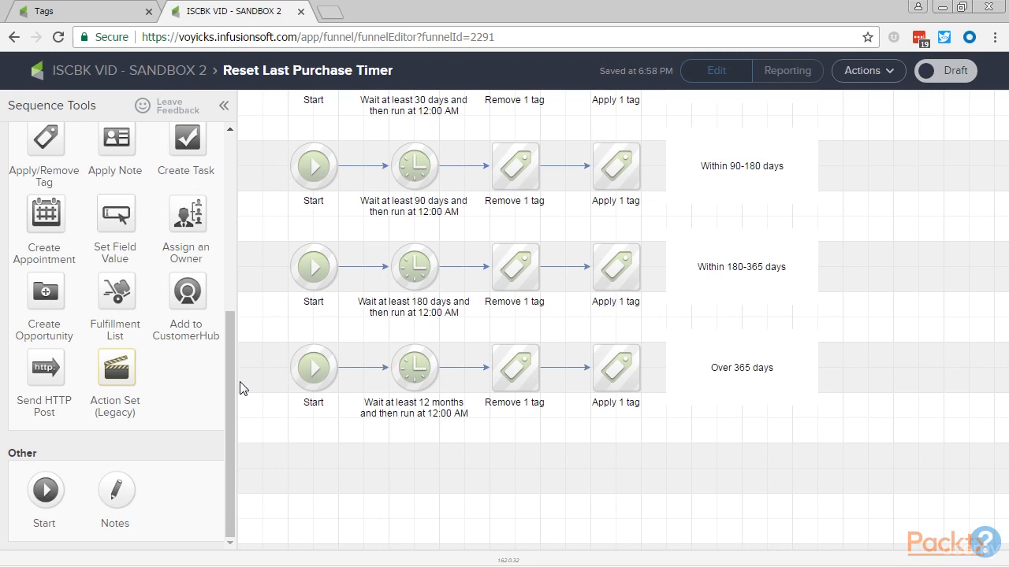
Mark the Reset Last Purchase Timer sequence as Ready and return to the campaign overview.
left_click_drag(245, 283, 255, 454)
left_click(950, 75)
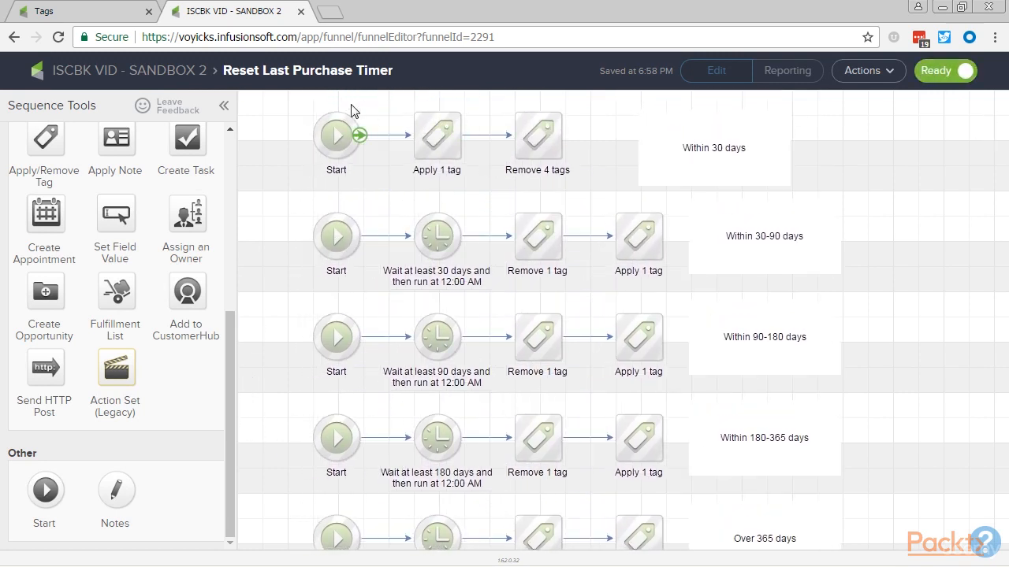
left_click(177, 76)
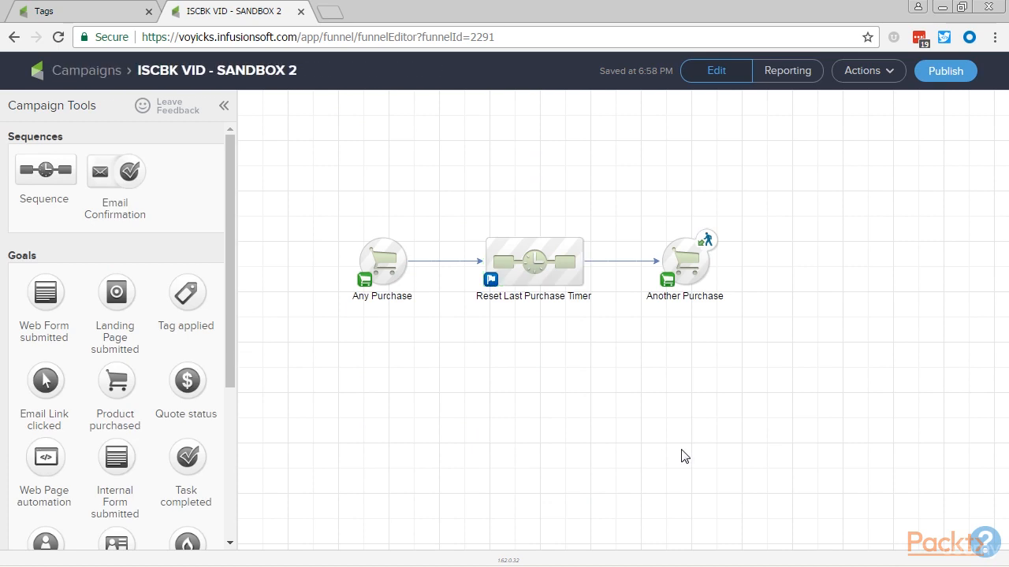
Look at the Specific Product Purchase option in the Any Purchase goal's configuration, and cancel without saving.
double_click(549, 252)
left_click(392, 250)
double_click(391, 250)
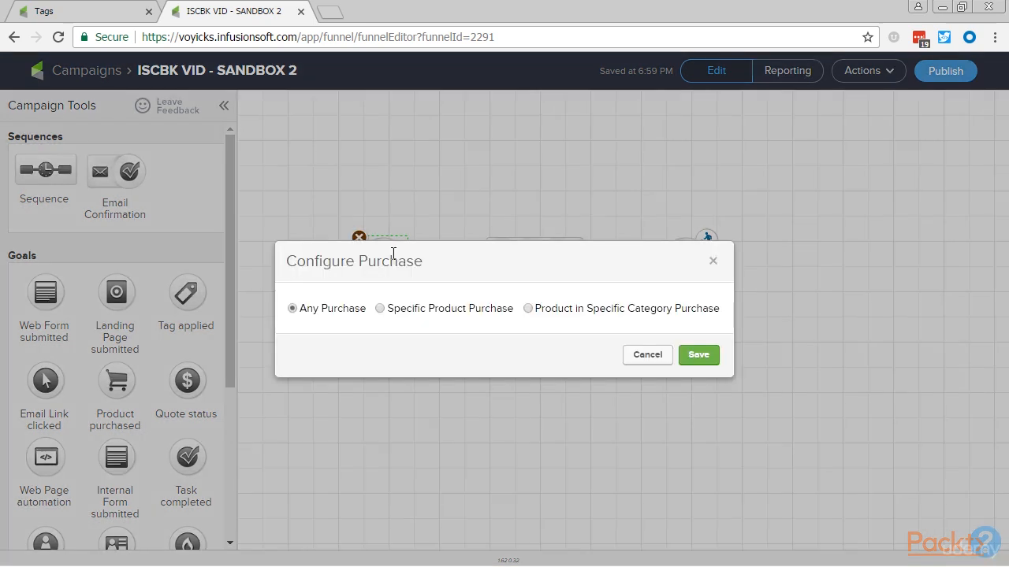
left_click(380, 309)
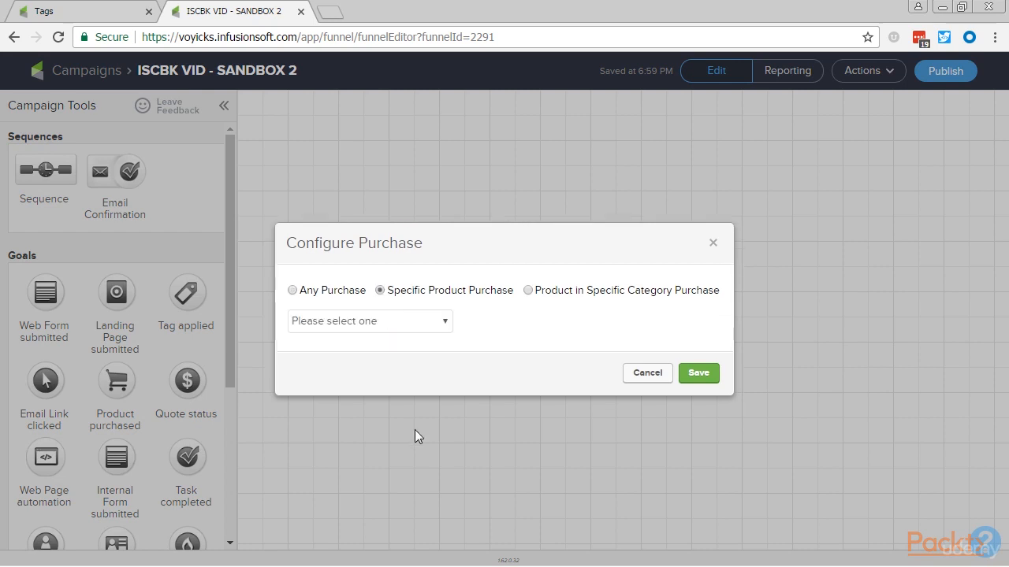
left_click(662, 374)
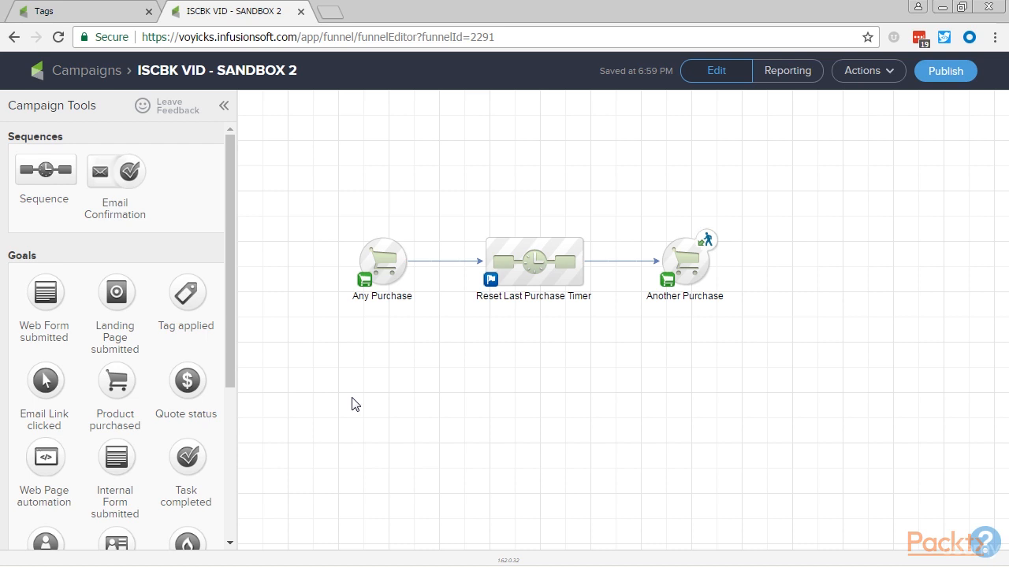
Convert the Any Purchase and Another Purchase goals to API goals.
mouse_move(384, 272)
right_click(384, 272)
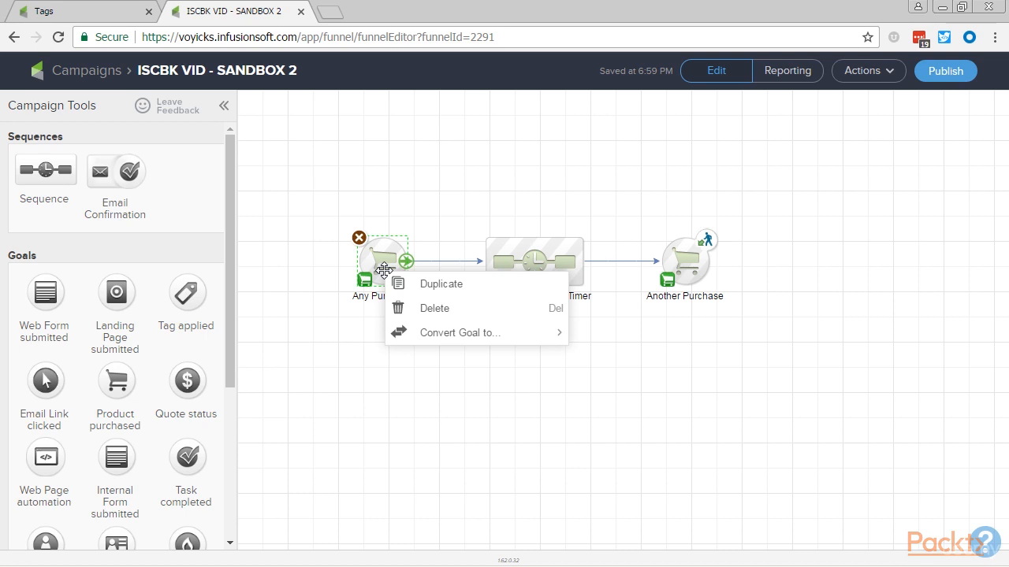
mouse_move(429, 335)
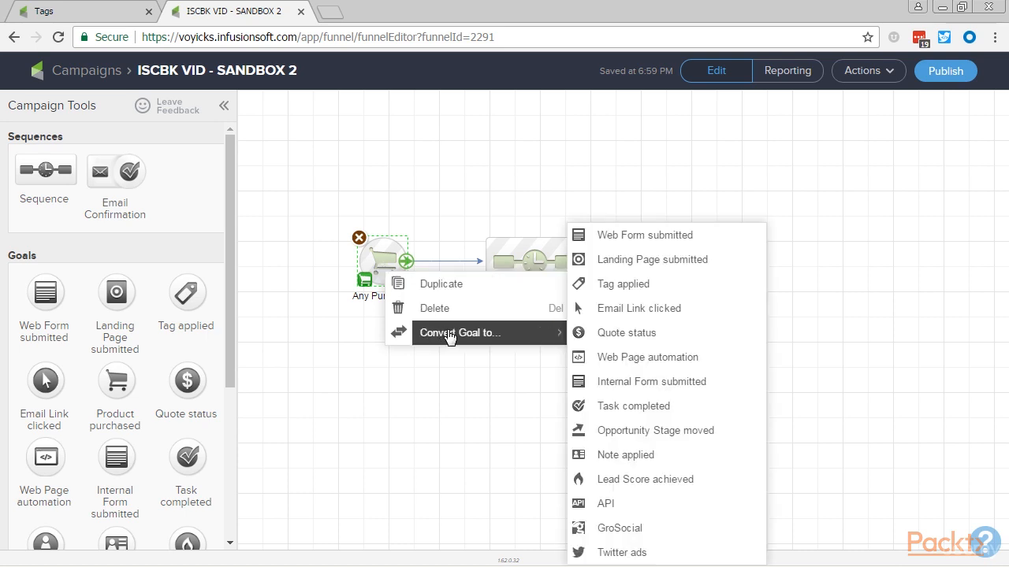
left_click(601, 505)
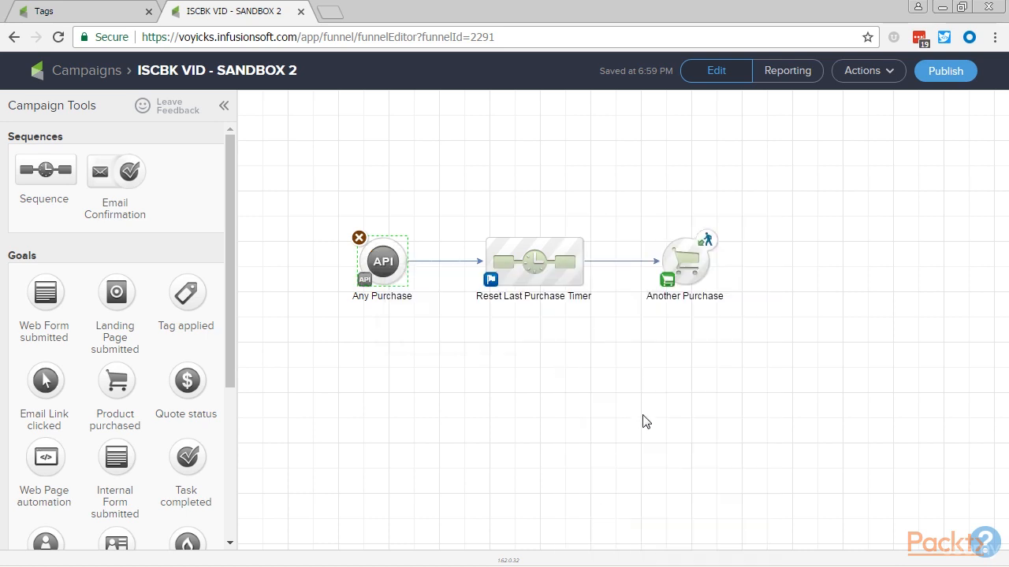
right_click(690, 260)
mouse_move(725, 321)
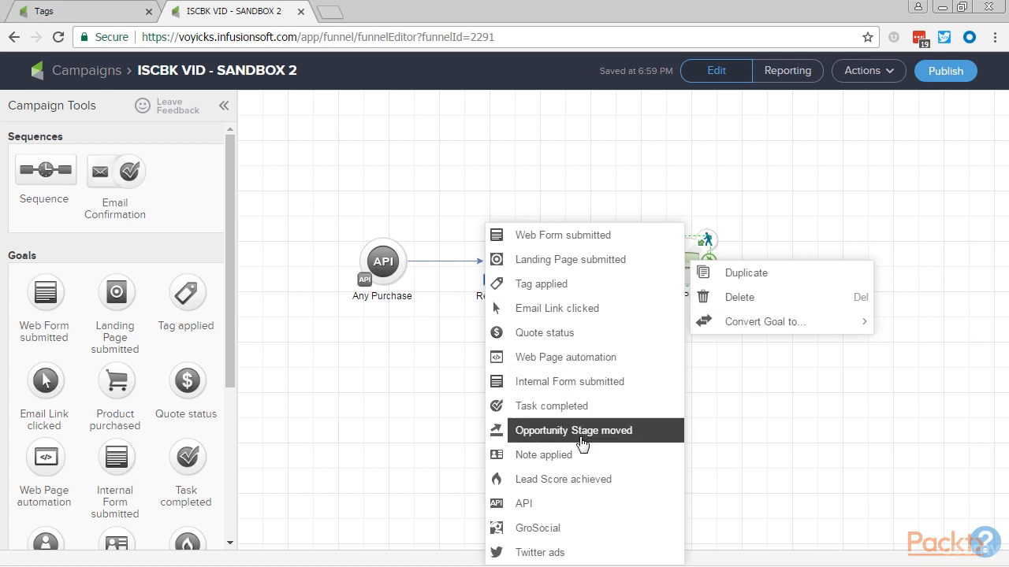
left_click(554, 503)
Rename the Any Purchase goal as Any Login and the Another Purchase goal as Next Login.
double_click(390, 295)
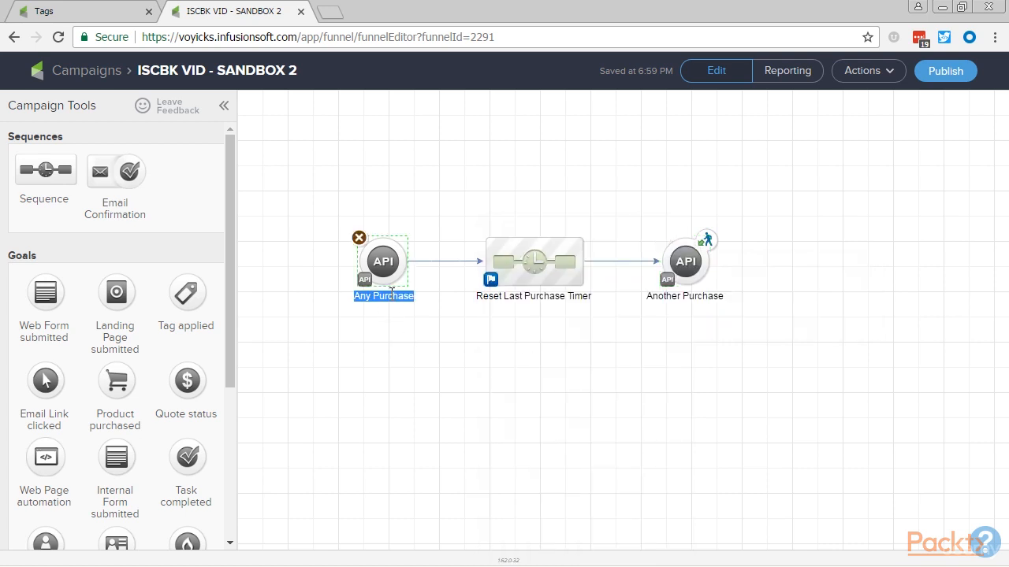
type("Any Login")
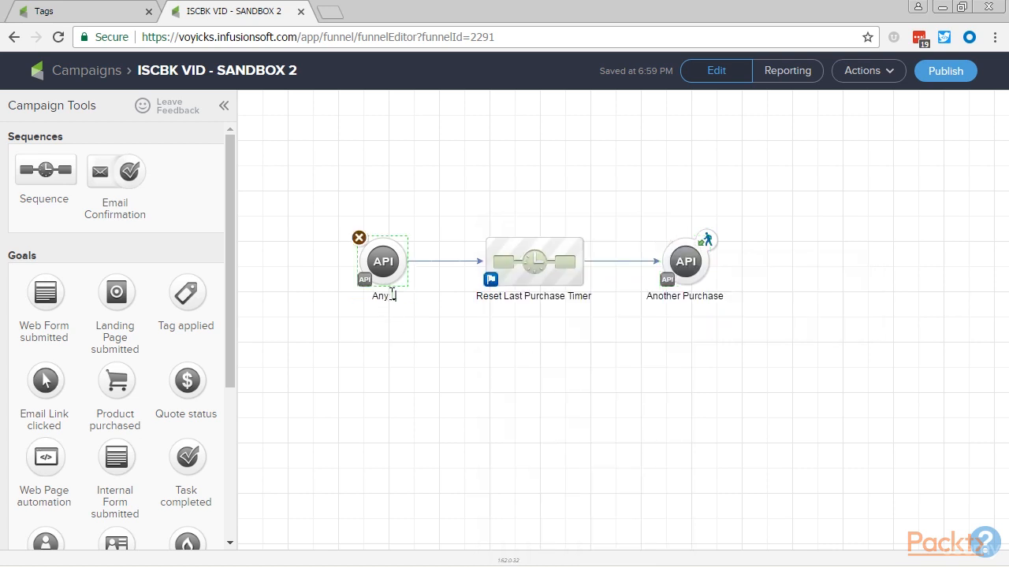
double_click(671, 296)
type("Next Login")
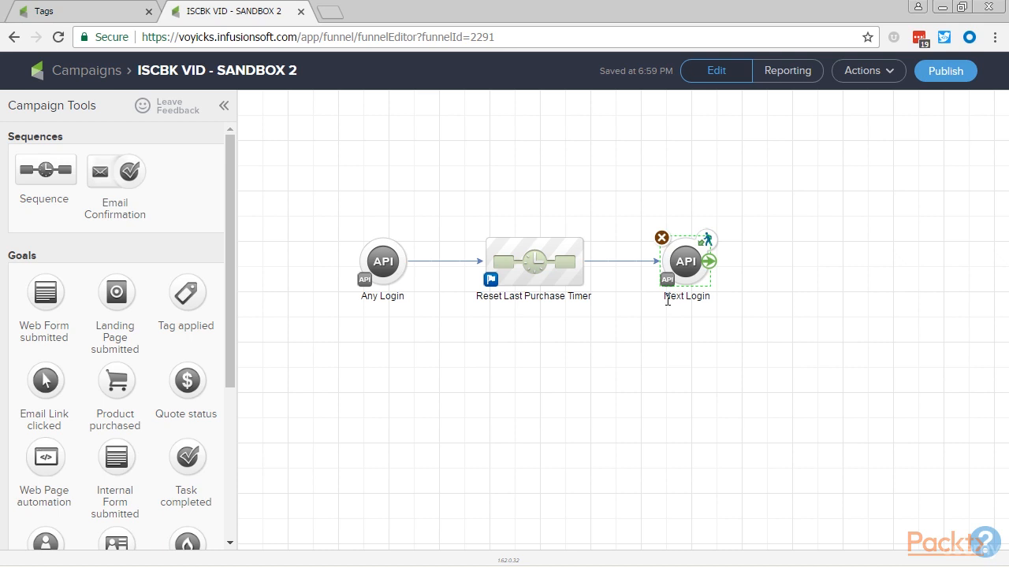
Configure the Any Login API goal with the call name userLogin, copy that name, and save.
double_click(387, 263)
left_click(439, 343)
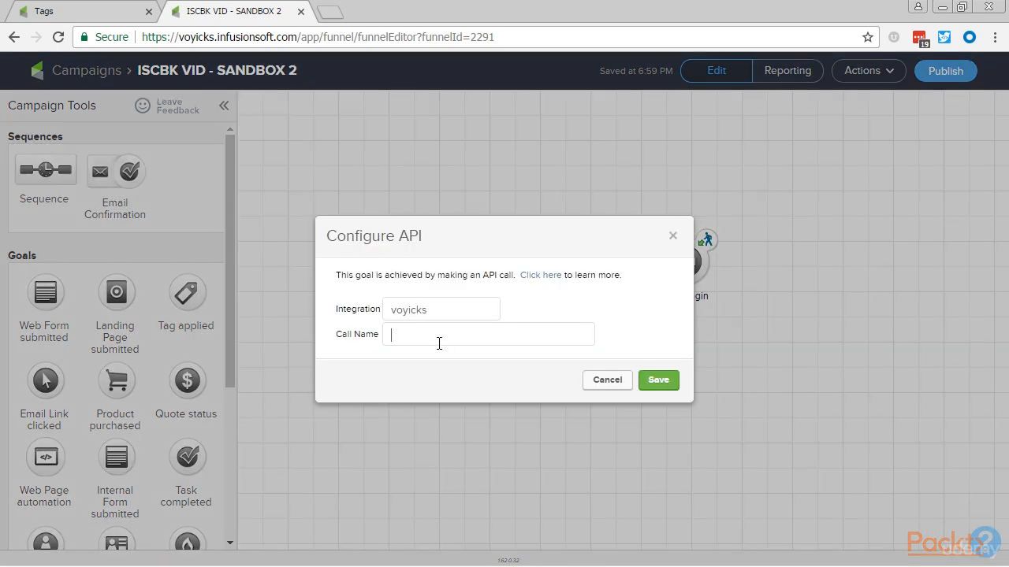
type("userLogin")
key("ctrl+a")
key("ctrl+c")
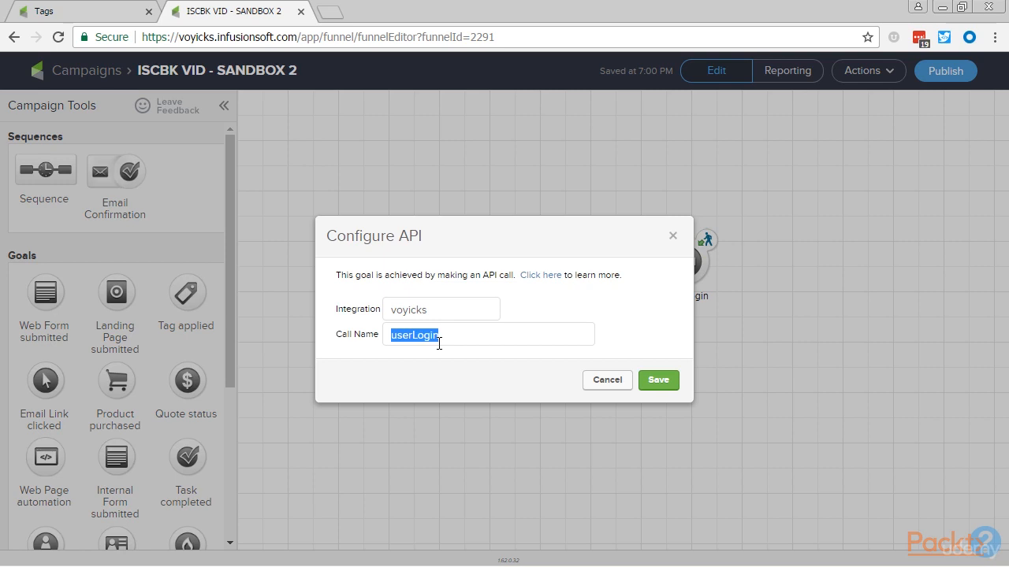
left_click(659, 382)
Configure the Next Login API goal with the same call name, userLogin, and save it.
double_click(686, 261)
left_click(521, 335)
key("ctrl+v")
left_click(670, 381)
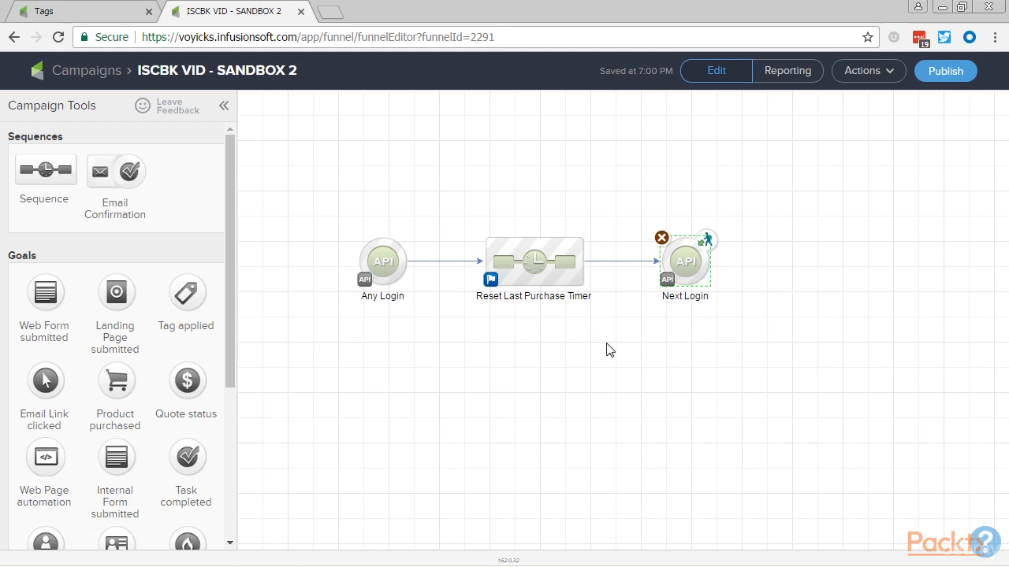
Rename the Reset Last Purchase Timer sequence as Last Login Timer.
left_click(548, 296)
key("Home")
key("ctrl+shift+Right")
key("ctrl+shift+Right")
key("ctrl+shift+Right")
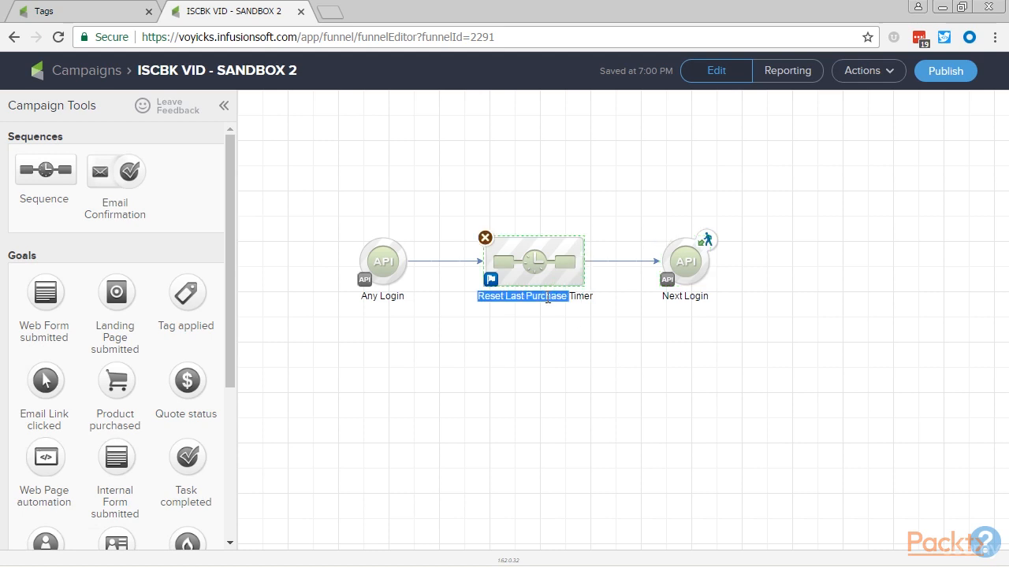
type("Login")
key("Home")
type("Last")
left_click(517, 344)
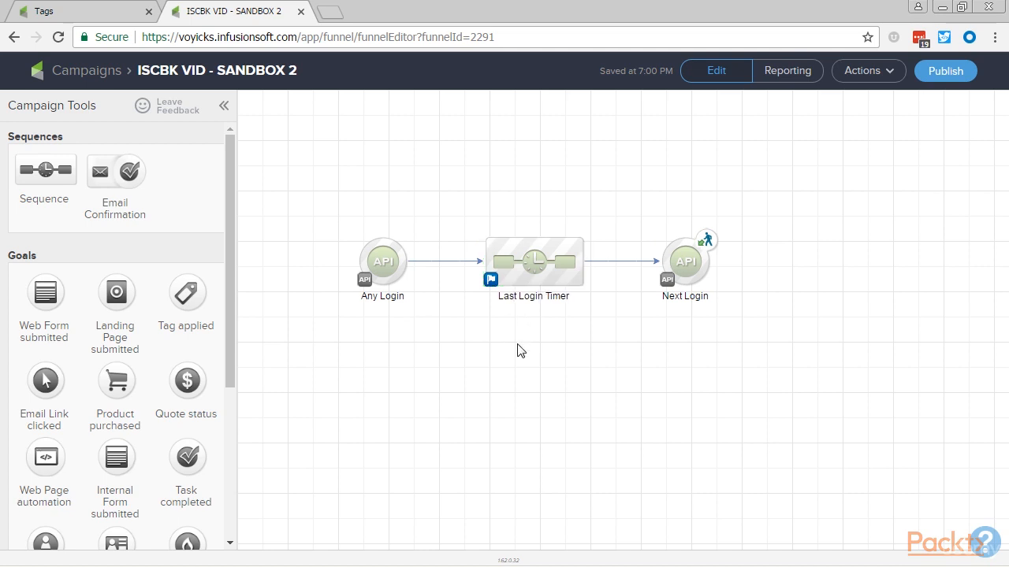